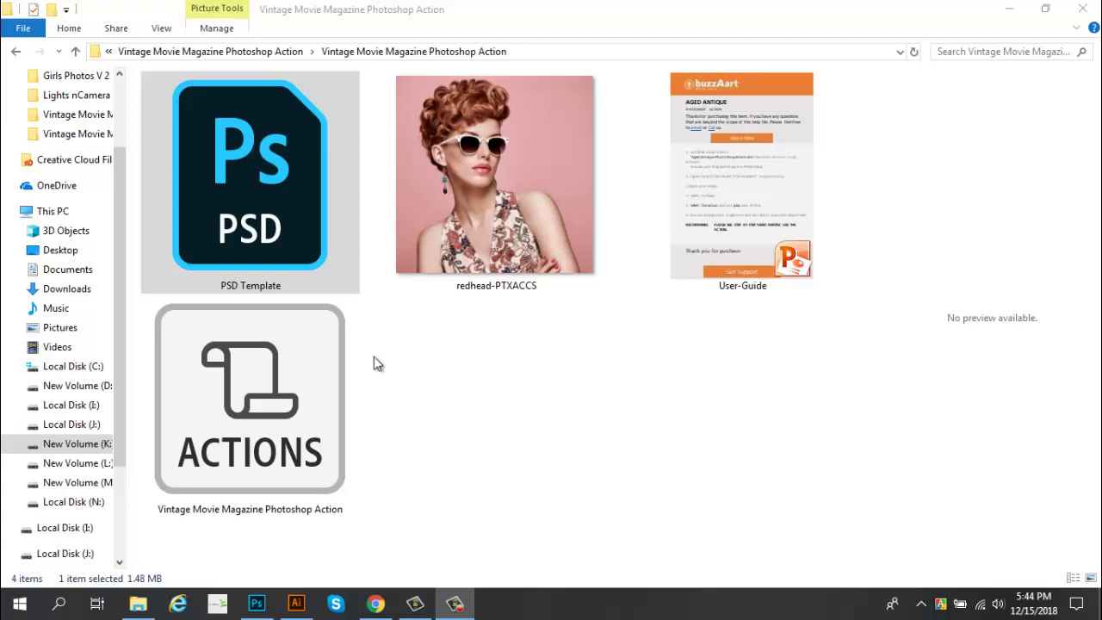
Step: Drag PSD Template.psd from File Explorer into Photoshop to open it
left_click_drag(256, 253, 284, 588)
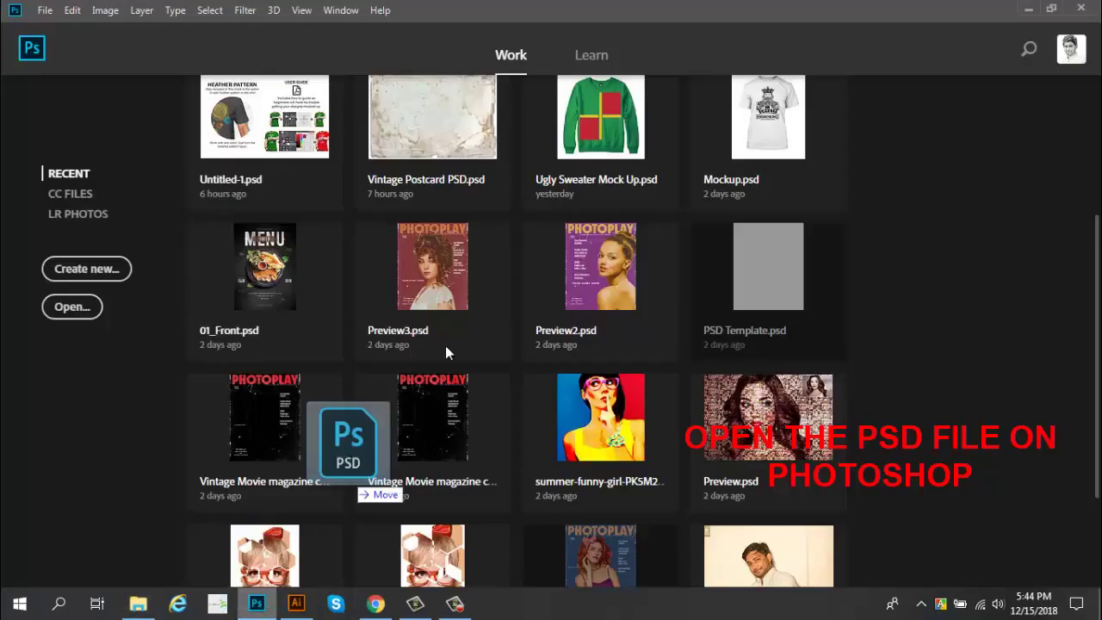
left_click_drag(285, 588, 348, 422)
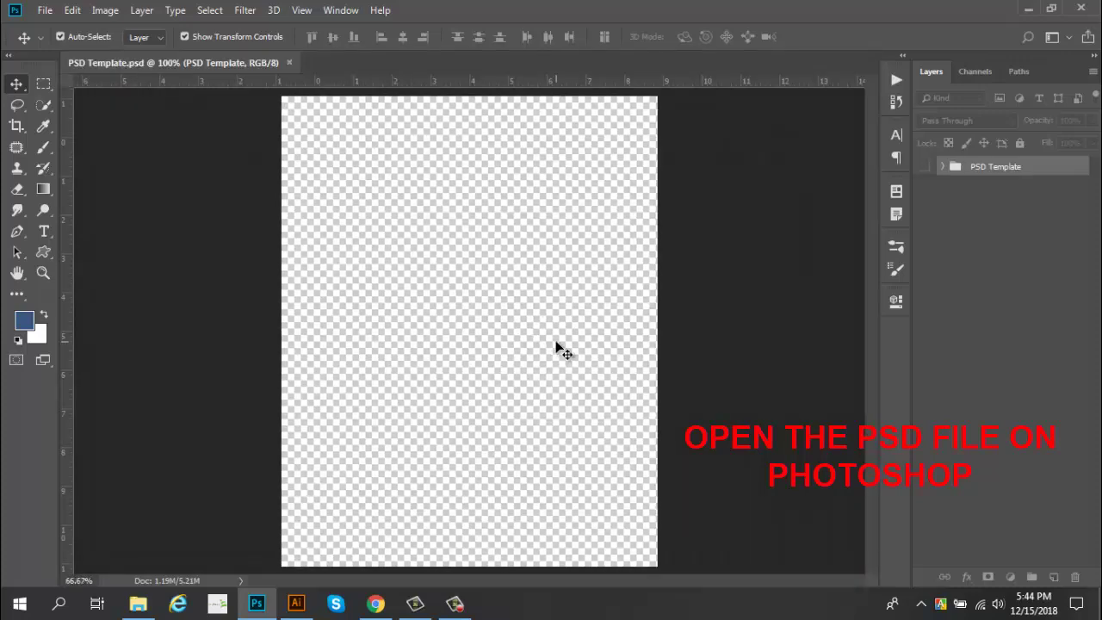
Step: Place the redhead-PTXACCS photo as an embedded layer in the template and commit it
left_click(39, 10)
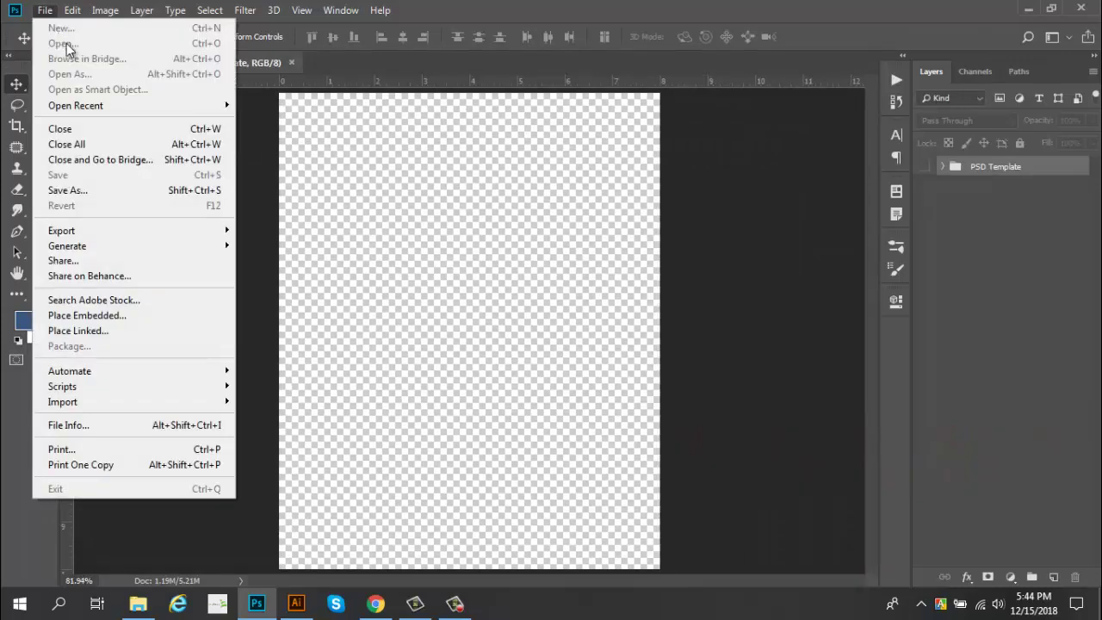
left_click(189, 321)
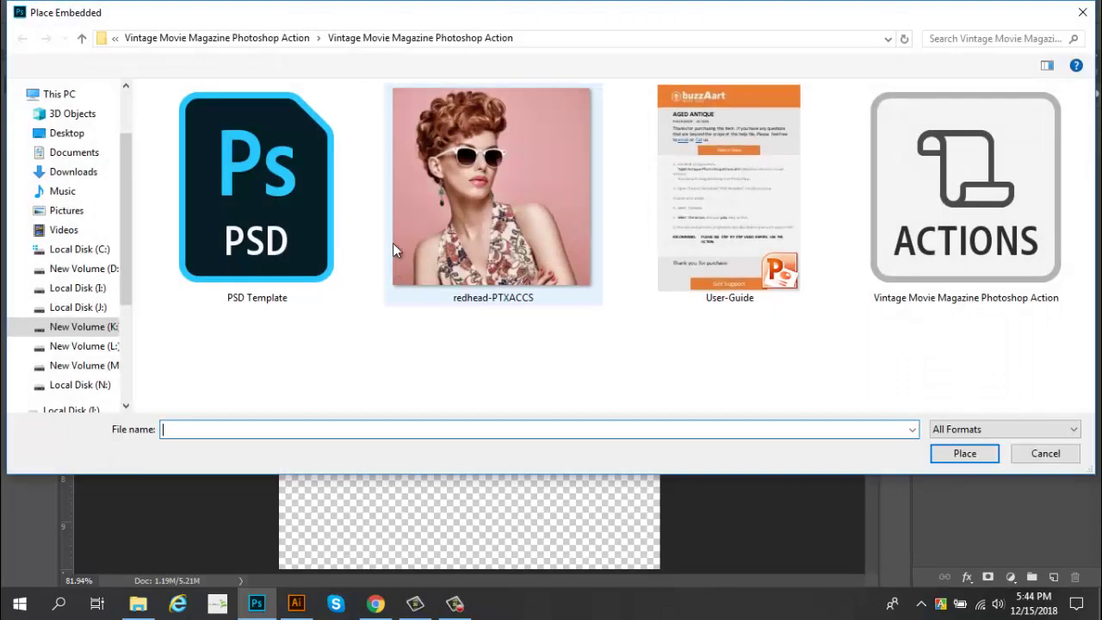
left_click(459, 163)
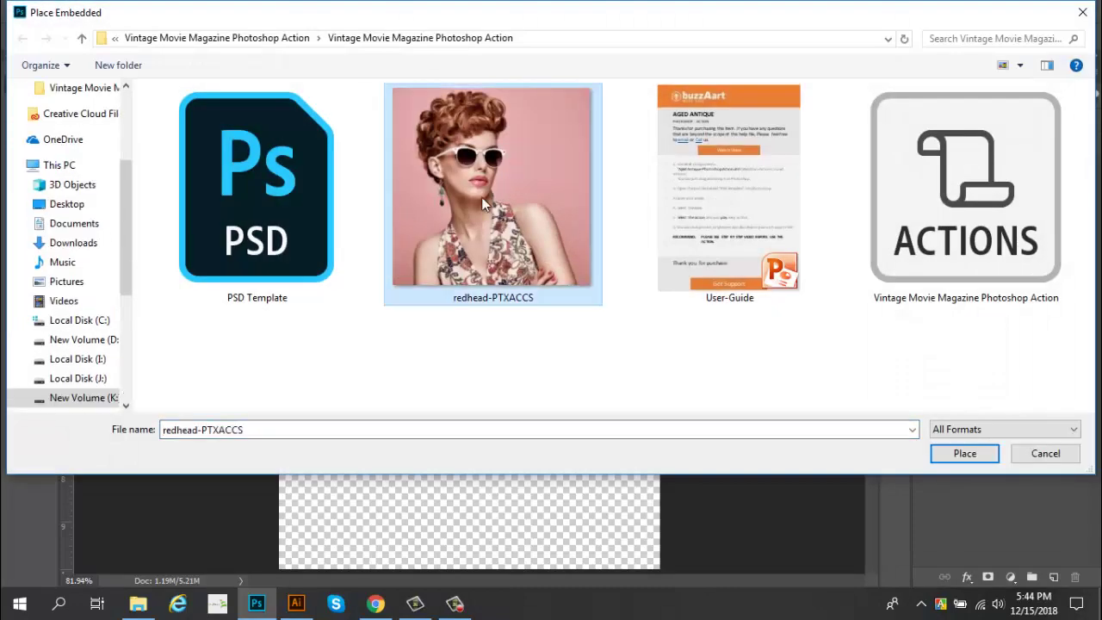
left_click(964, 453)
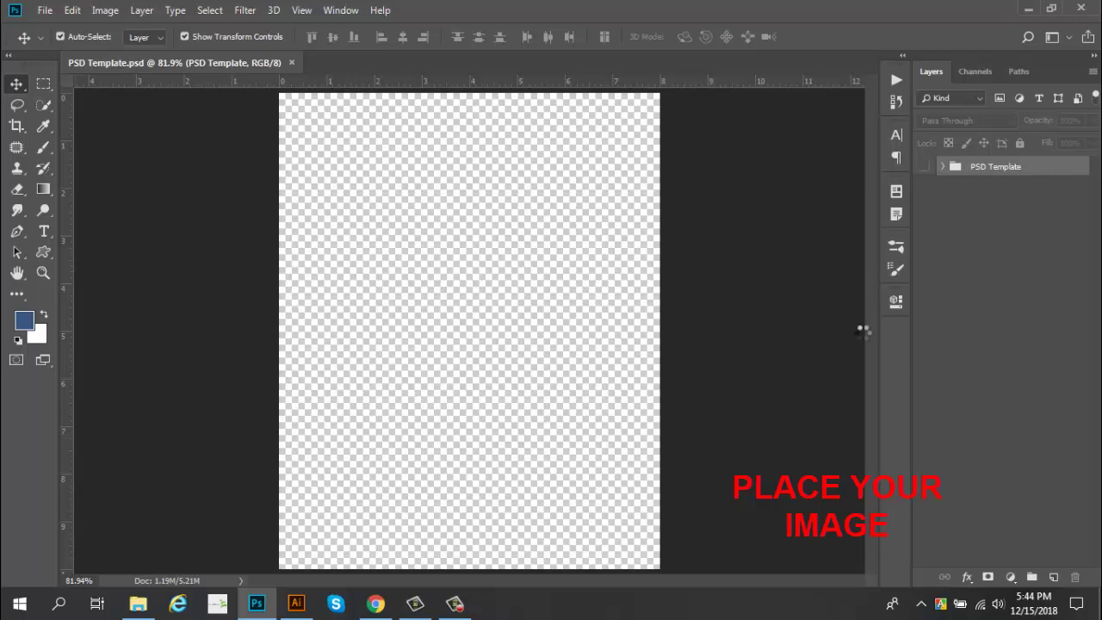
left_click(565, 37)
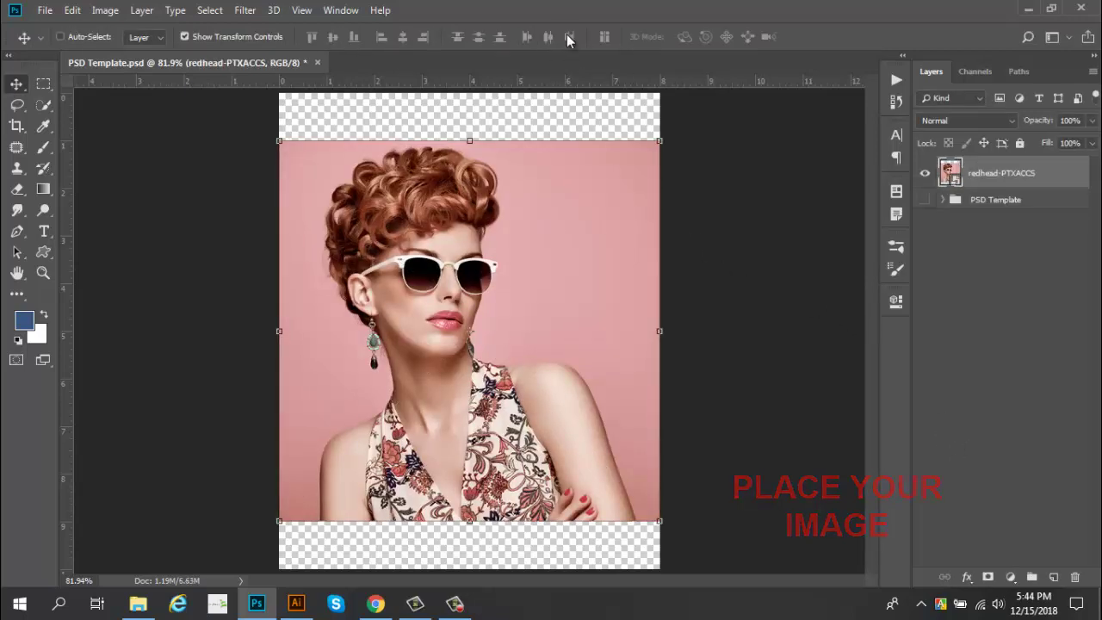
key("ctrl+0")
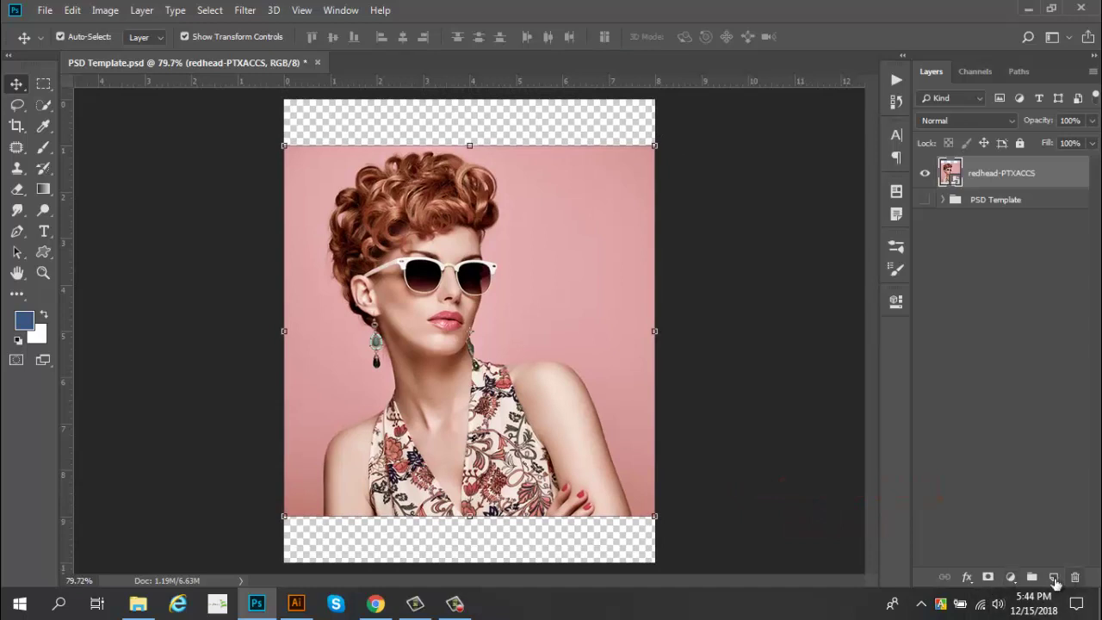
Step: Add an empty Layer 1, then quick-select the woman's figure on the photo at brush size 50
left_click(1053, 578)
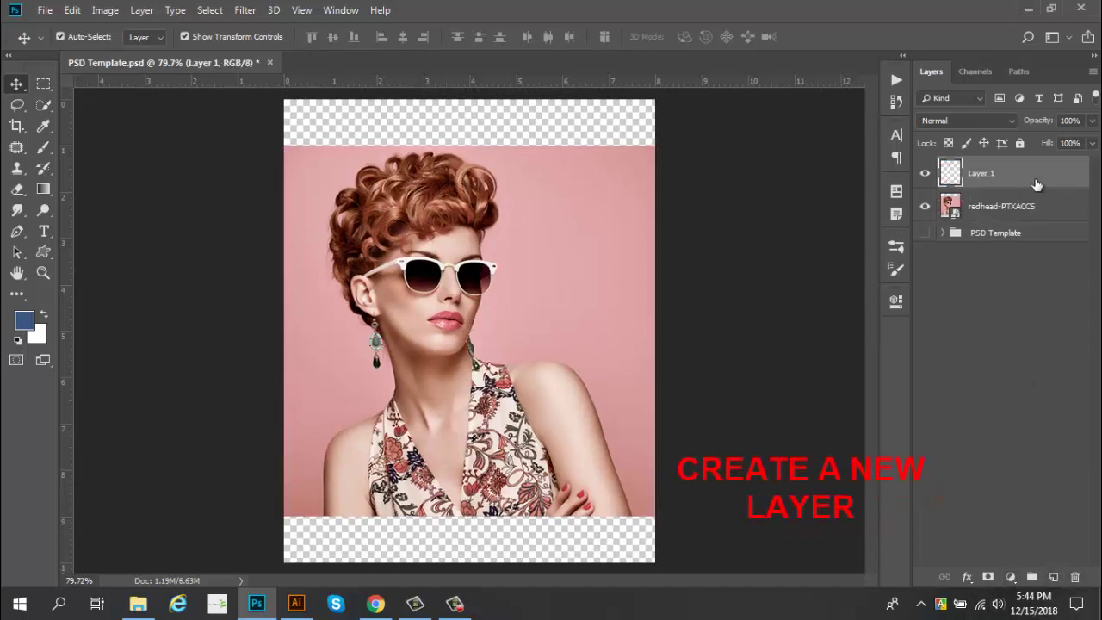
left_click(1047, 206)
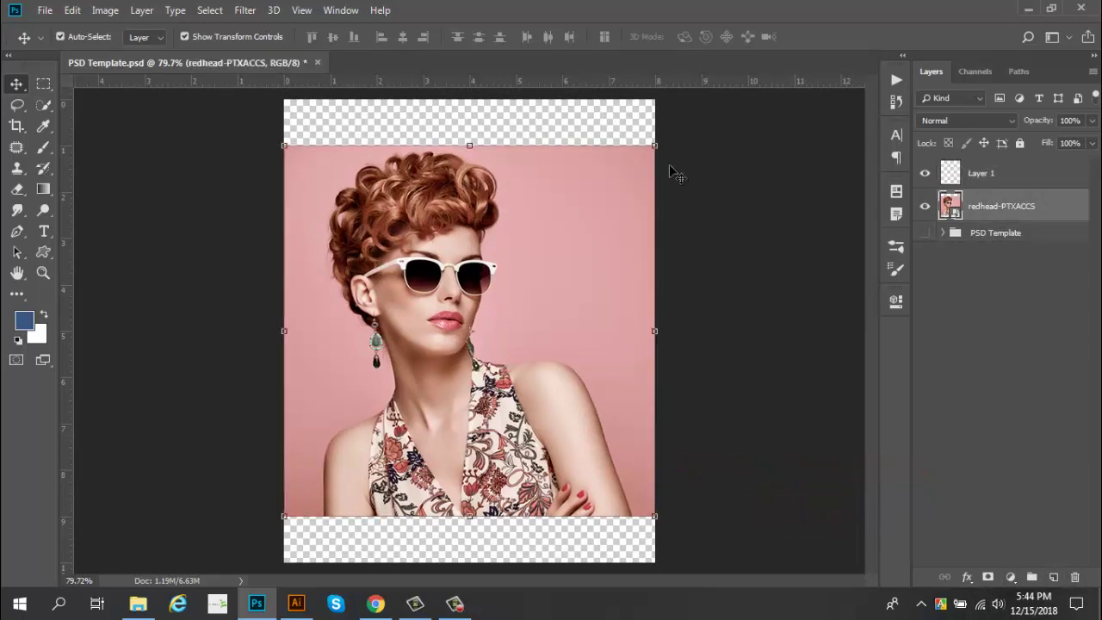
left_click(43, 105)
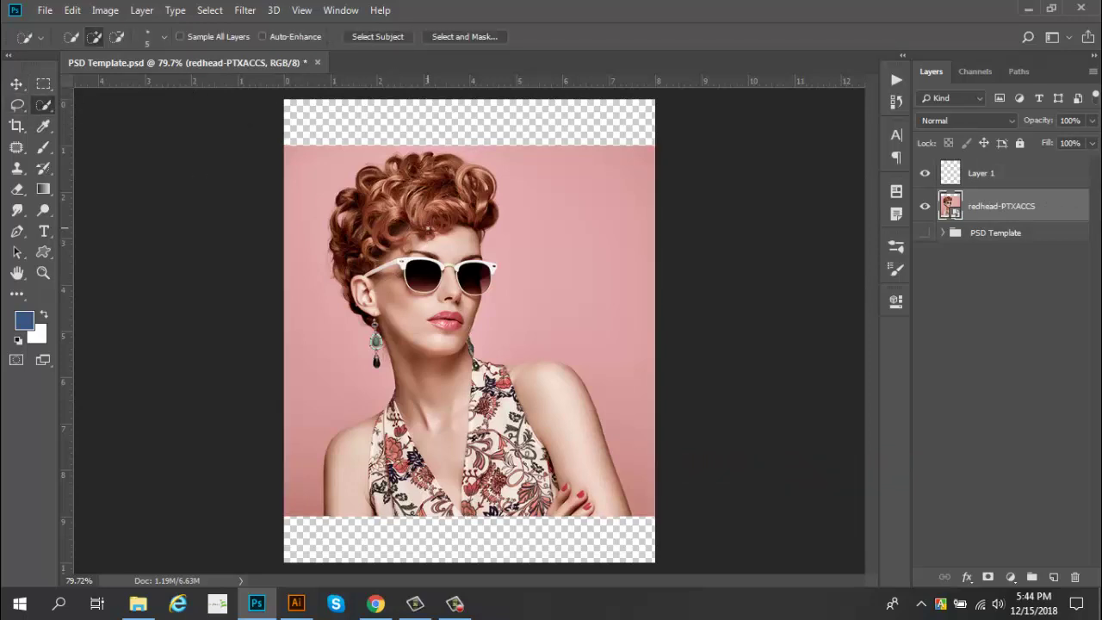
key("bracketright")
key("bracketright")
mouse_move(427, 227)
left_mouse_down()
mouse_move(367, 220)
mouse_move(374, 279)
left_mouse_up()
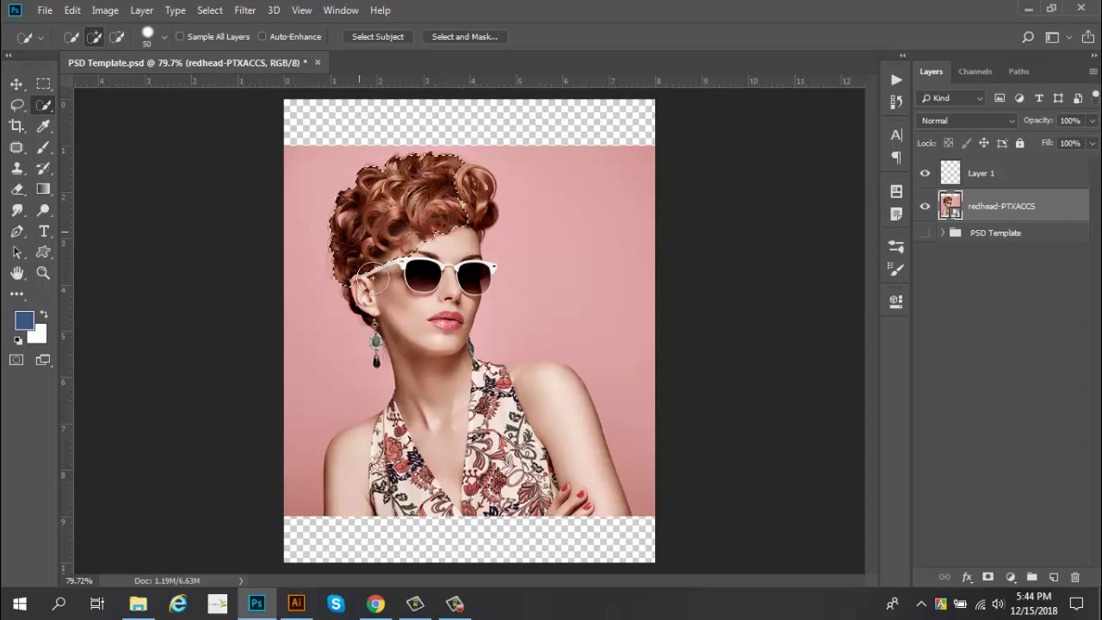
left_click(1018, 175)
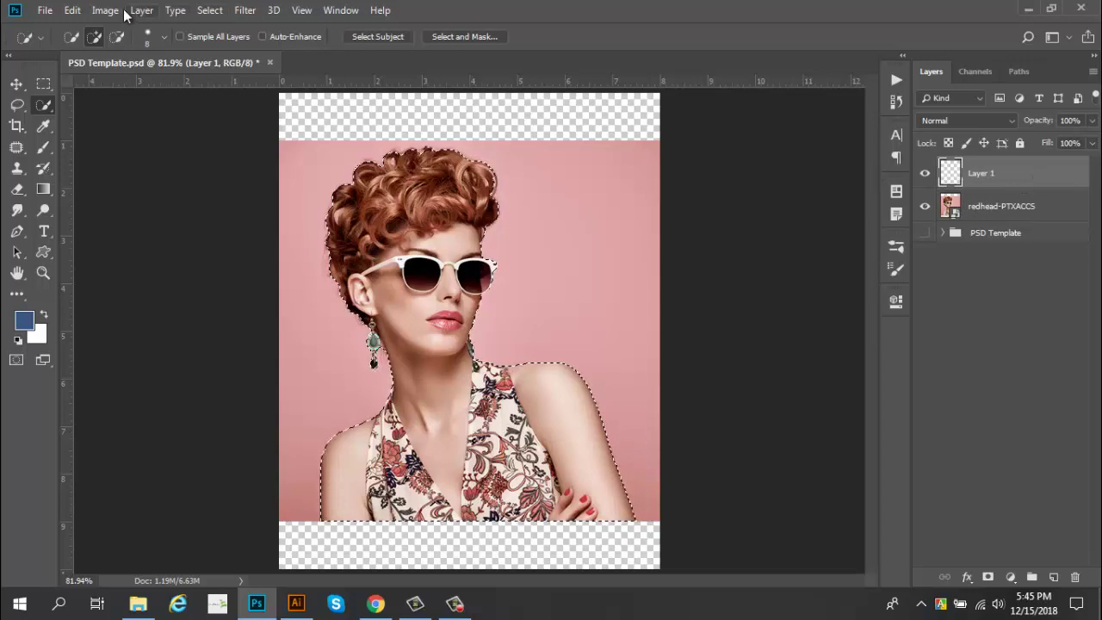
left_click(72, 11)
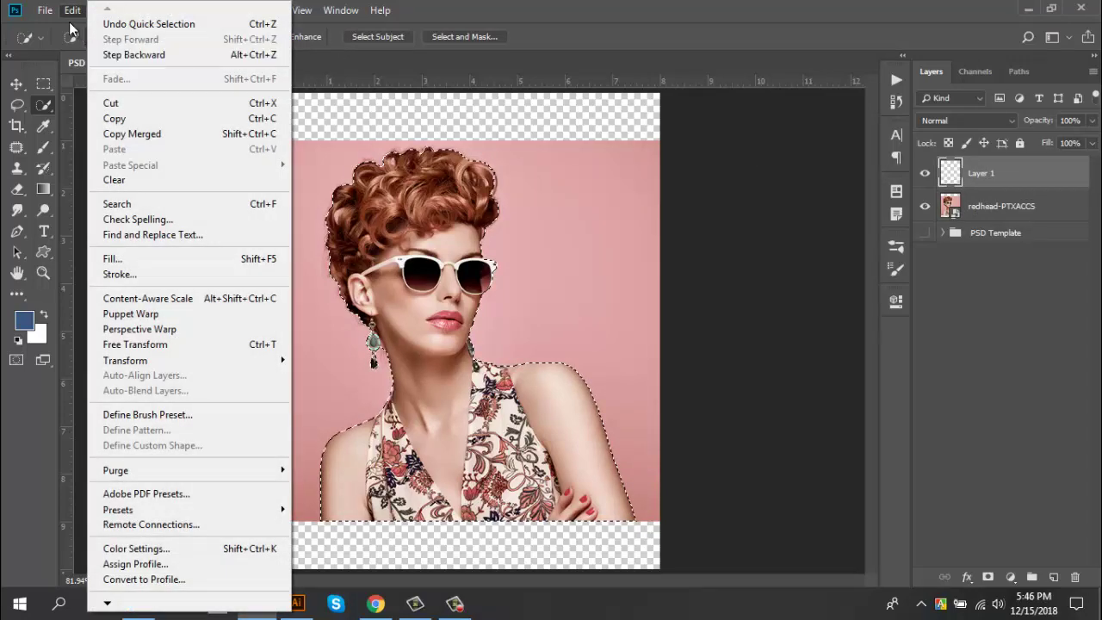
Step: Fill the figure selection with black on Layer 1, then deselect
left_click(71, 17)
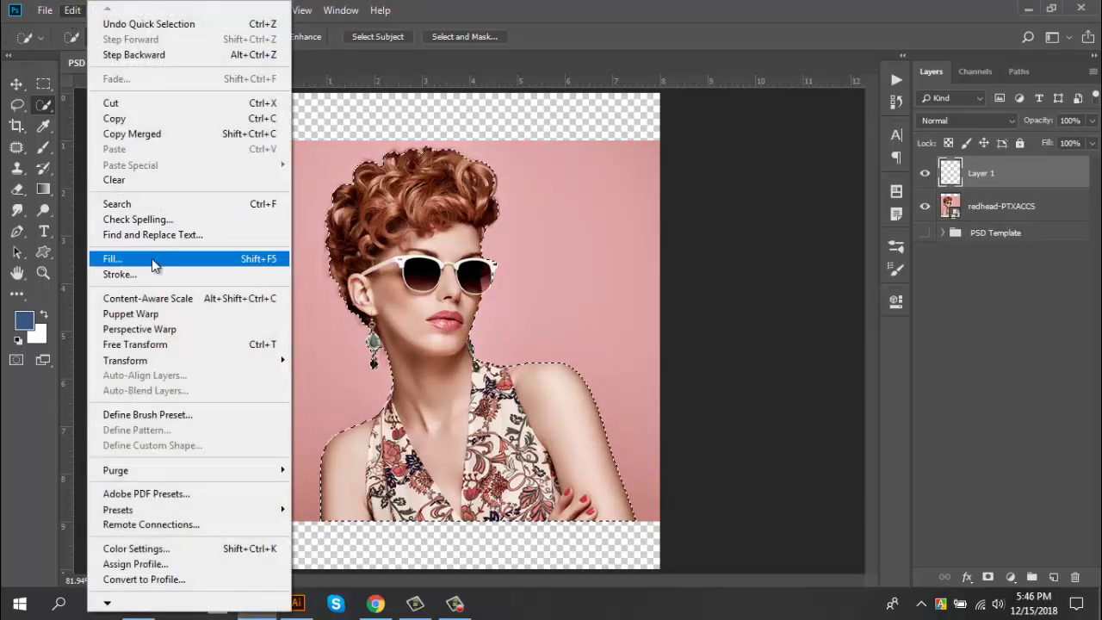
left_click(177, 262)
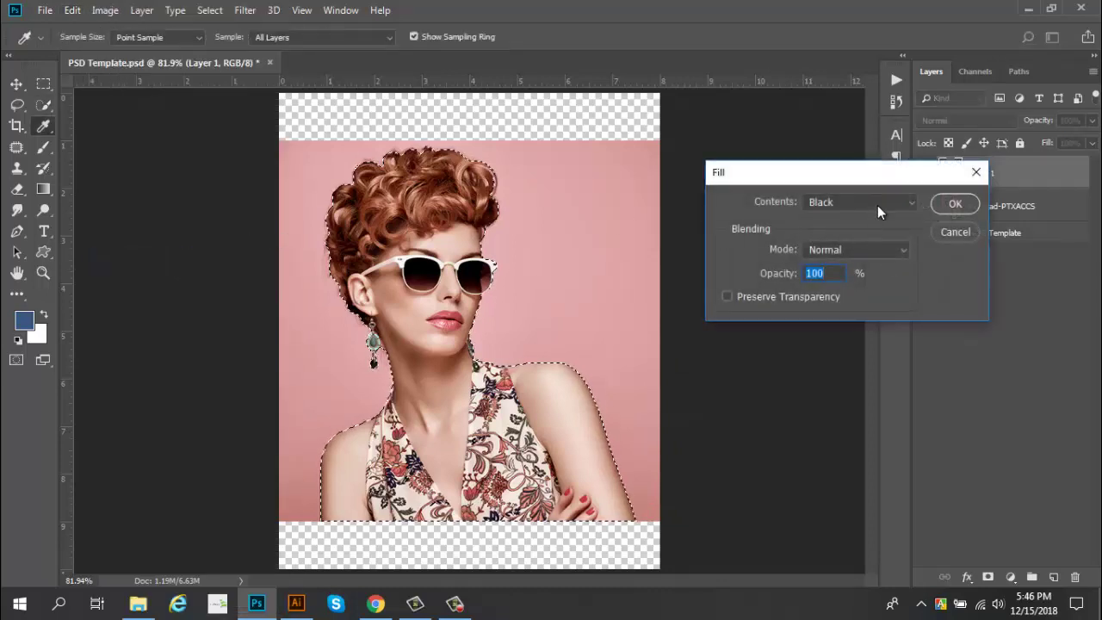
left_click(877, 205)
left_click(831, 328)
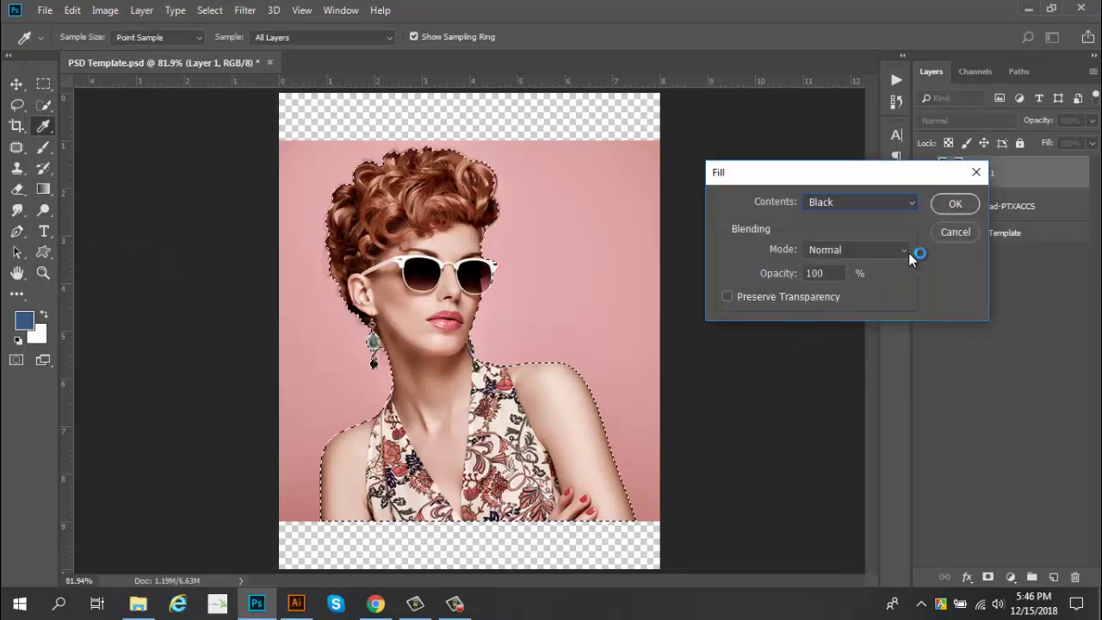
left_click(953, 204)
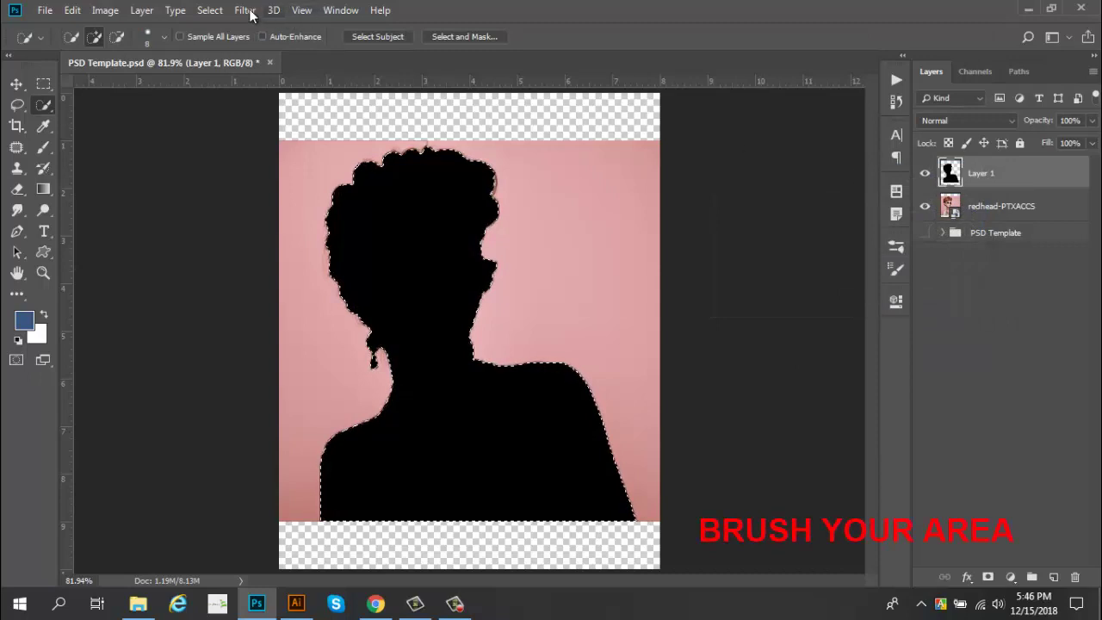
left_click(208, 10)
left_click(229, 42)
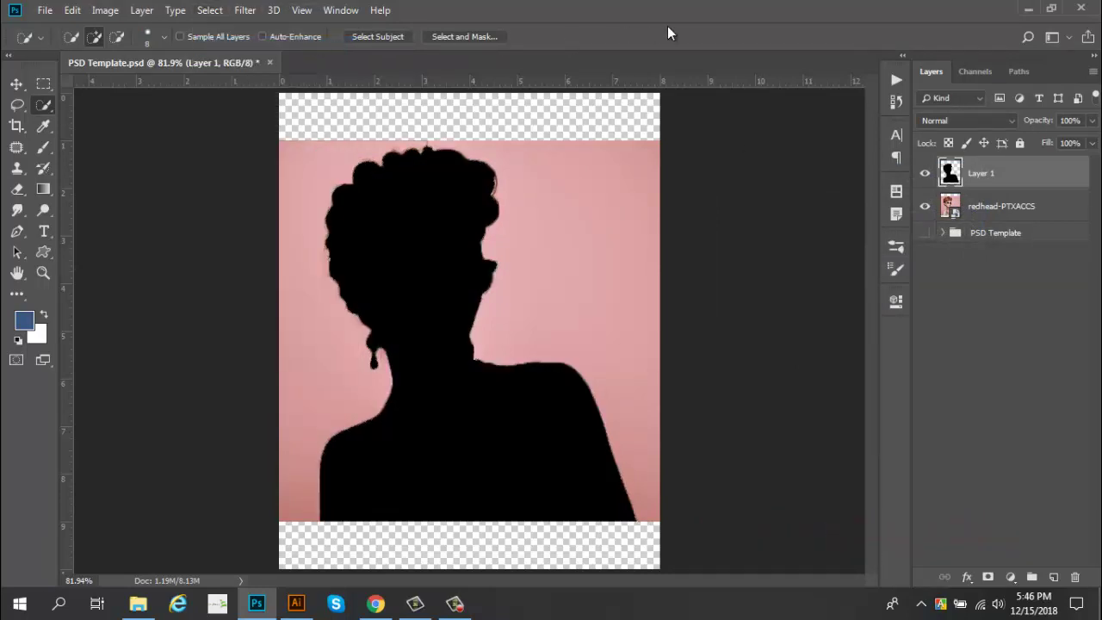
Step: Load the Vintage Movie Magazine action file and run its Old Movie Poster Play action
left_click(335, 12)
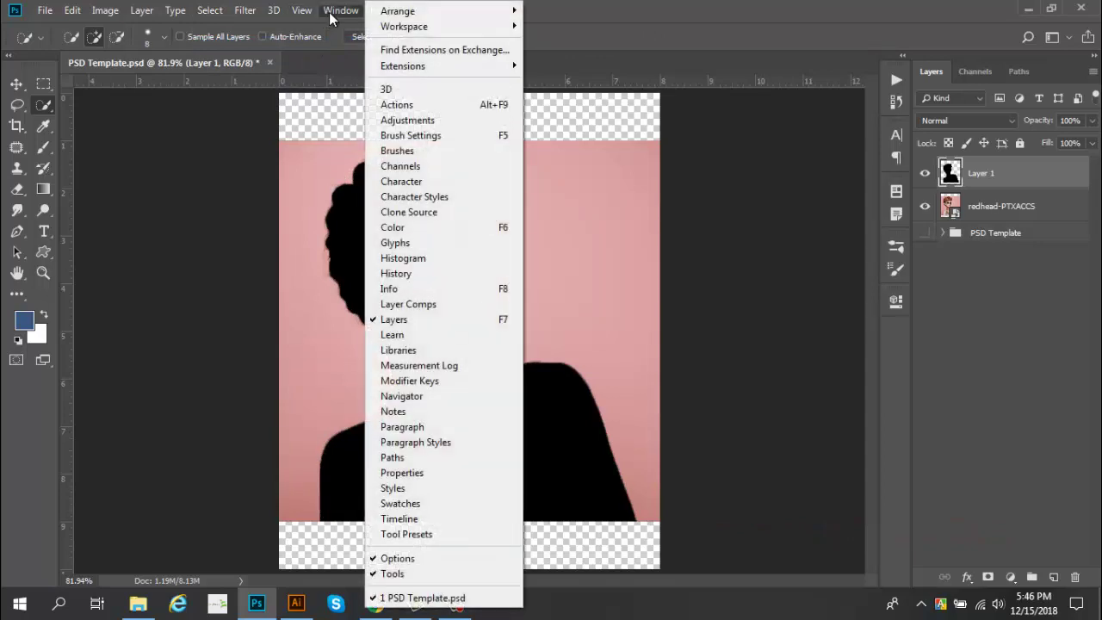
left_click(456, 107)
left_click(871, 74)
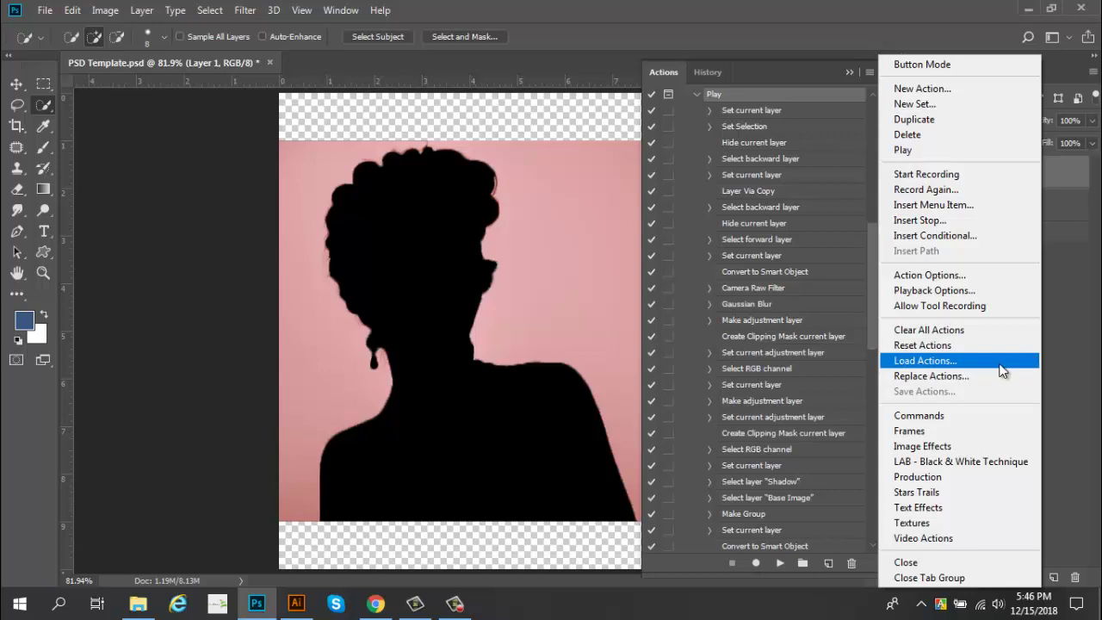
left_click(975, 360)
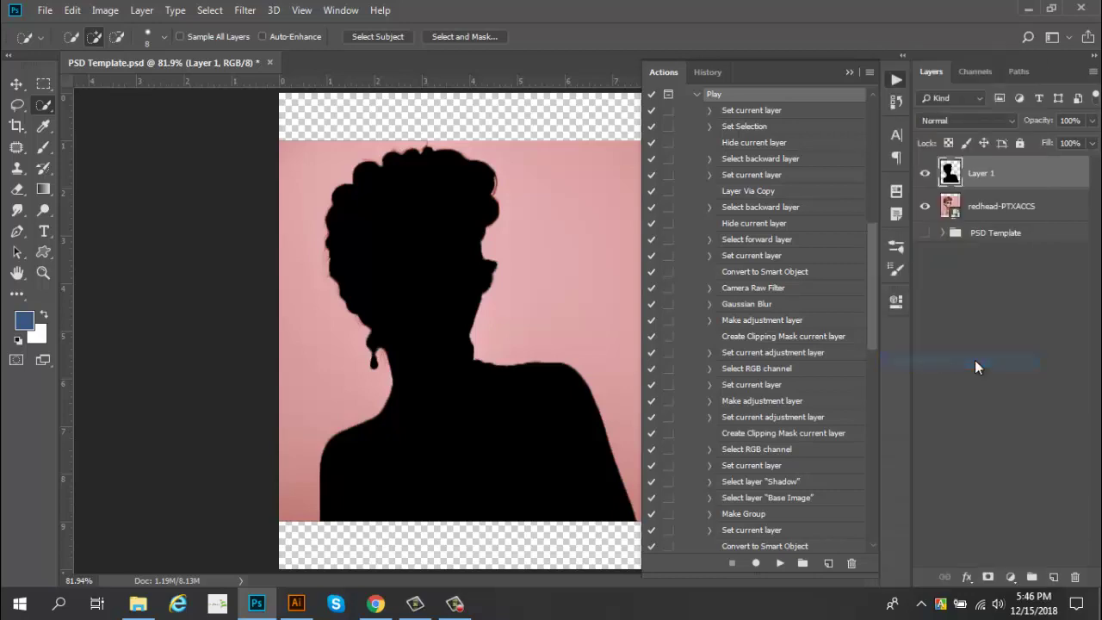
left_click(287, 248)
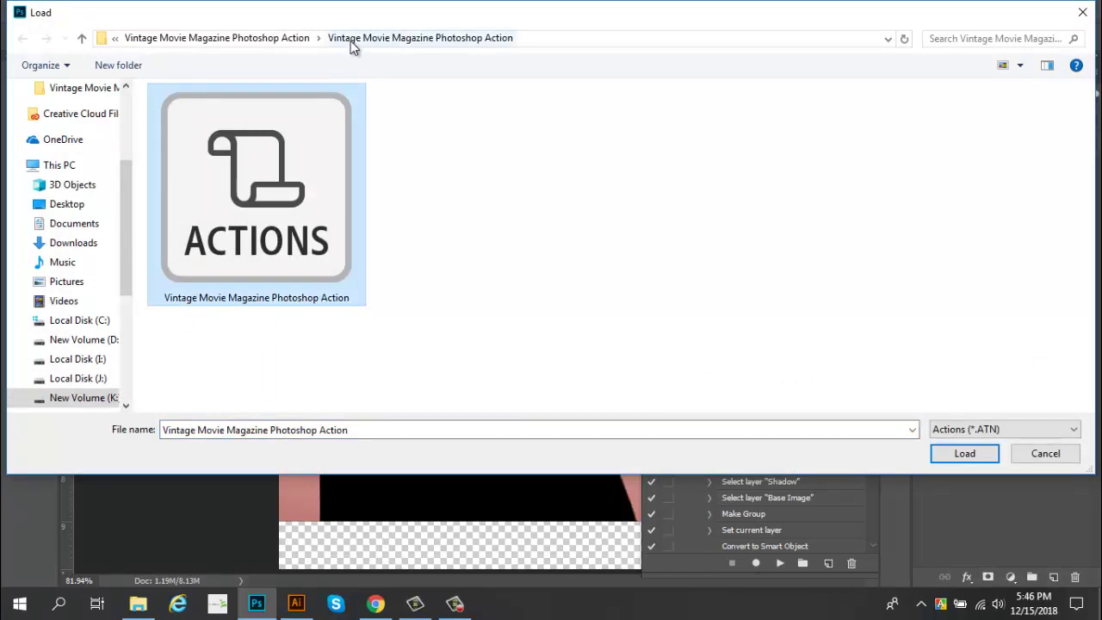
left_click(965, 453)
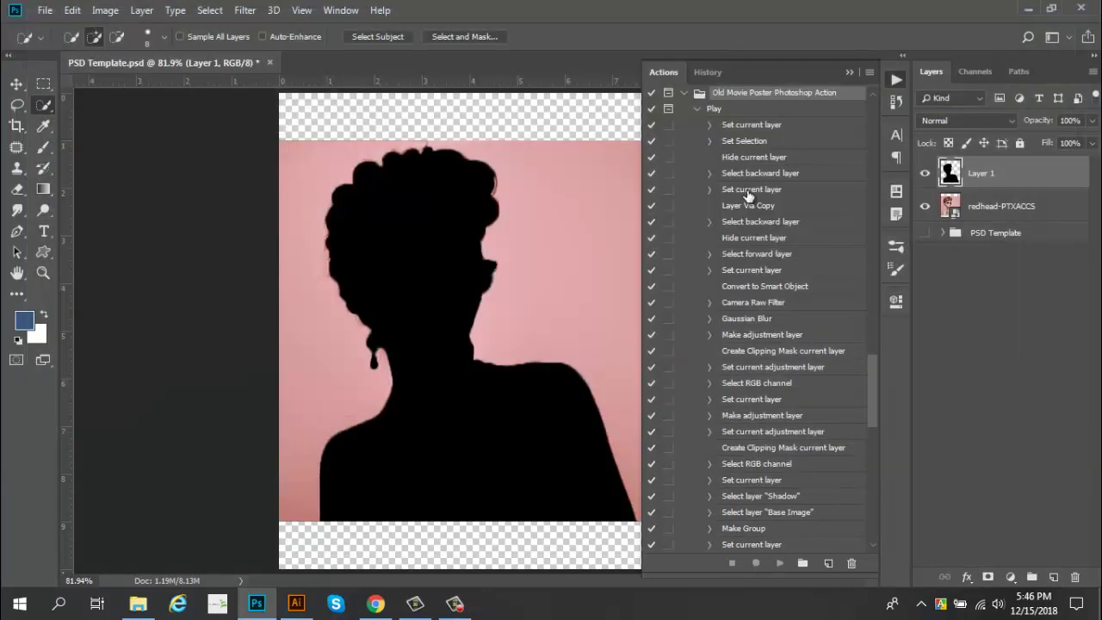
left_click(765, 110)
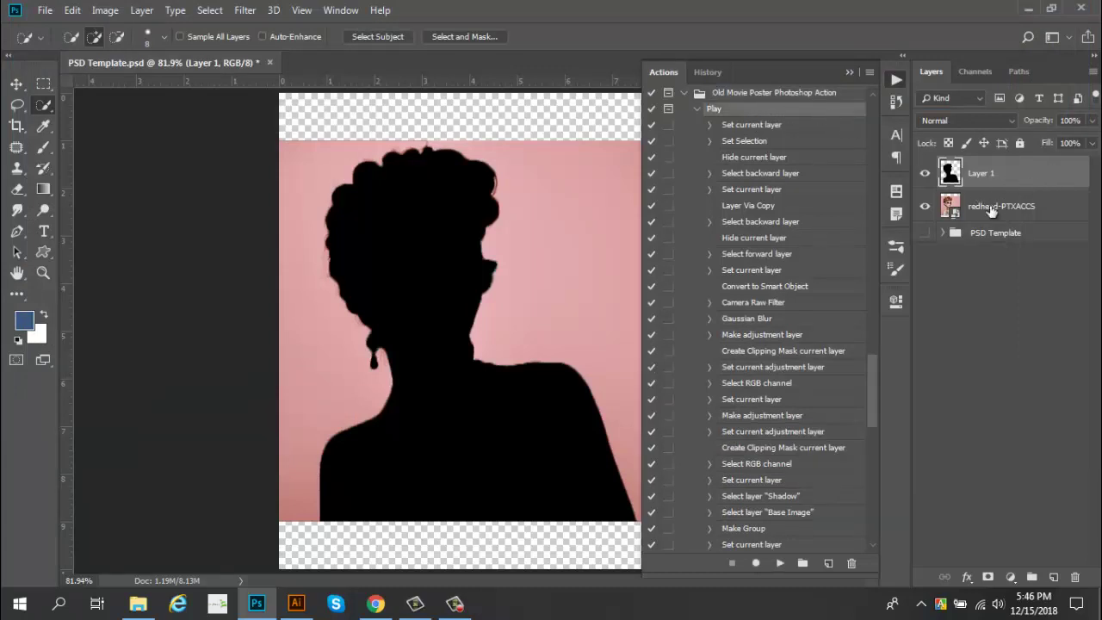
left_click(778, 564)
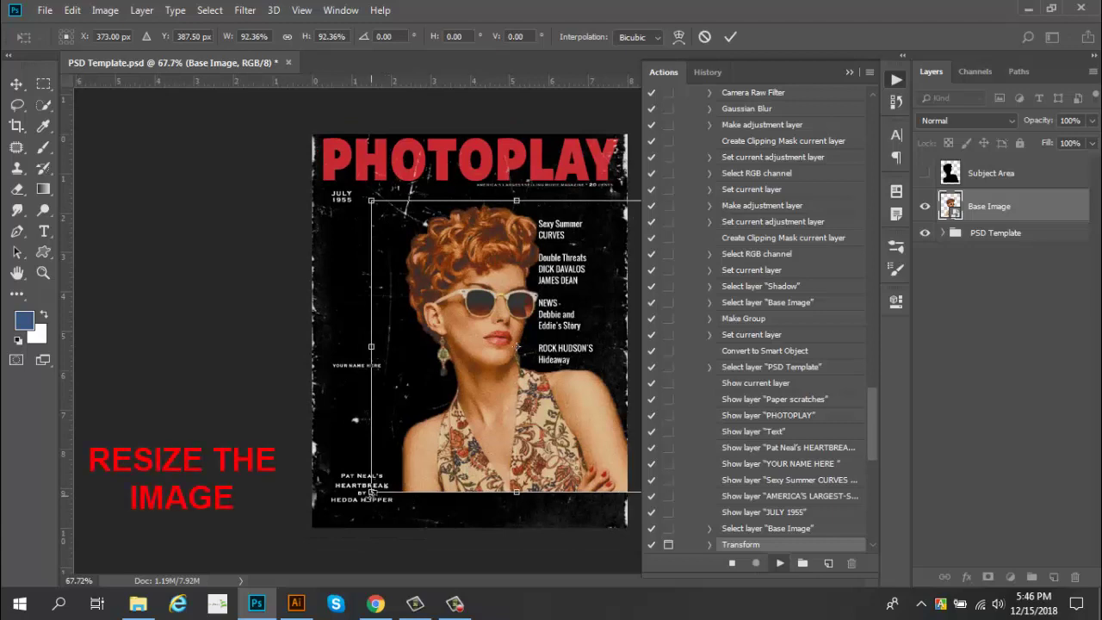
Step: Scale the Base Image up to about 111.6% with its corner handles and confirm
left_click_drag(370, 492, 327, 528)
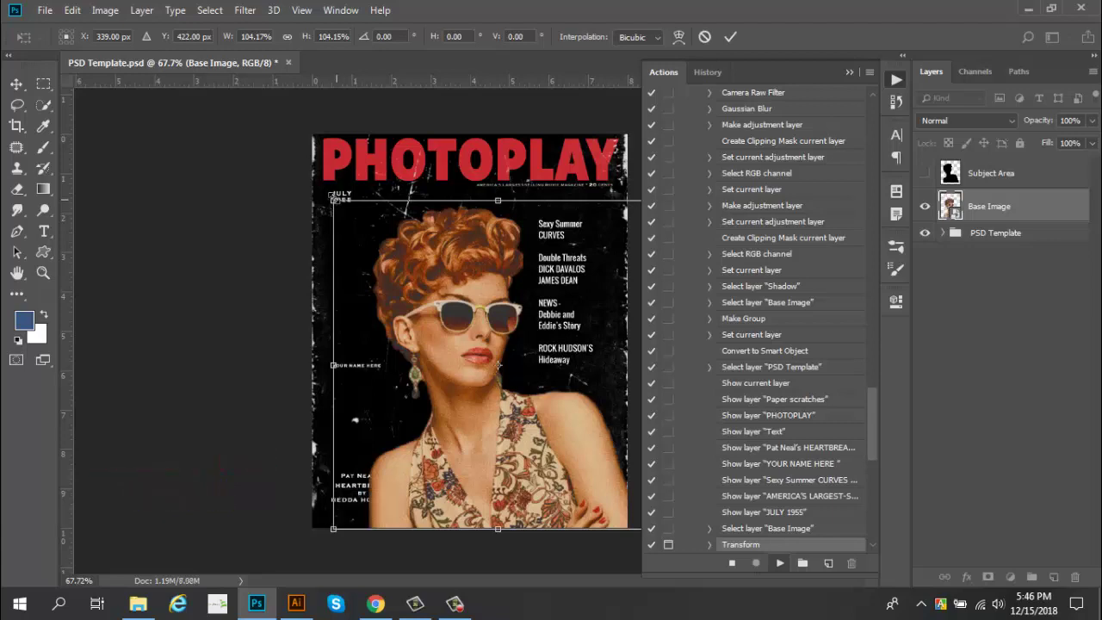
left_click_drag(334, 200, 309, 177)
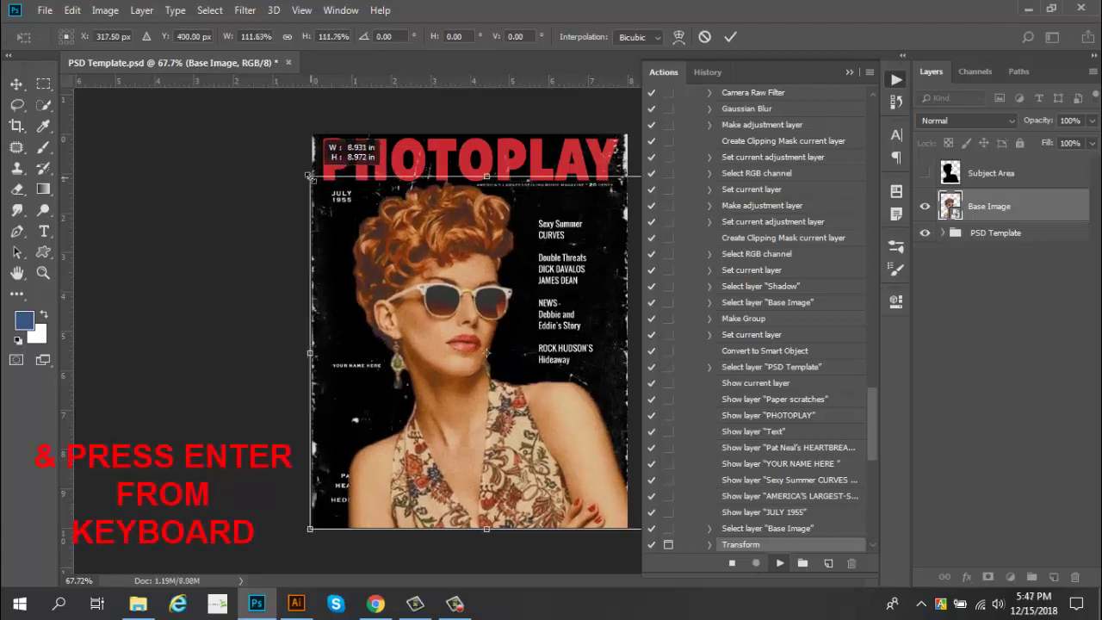
key("Return")
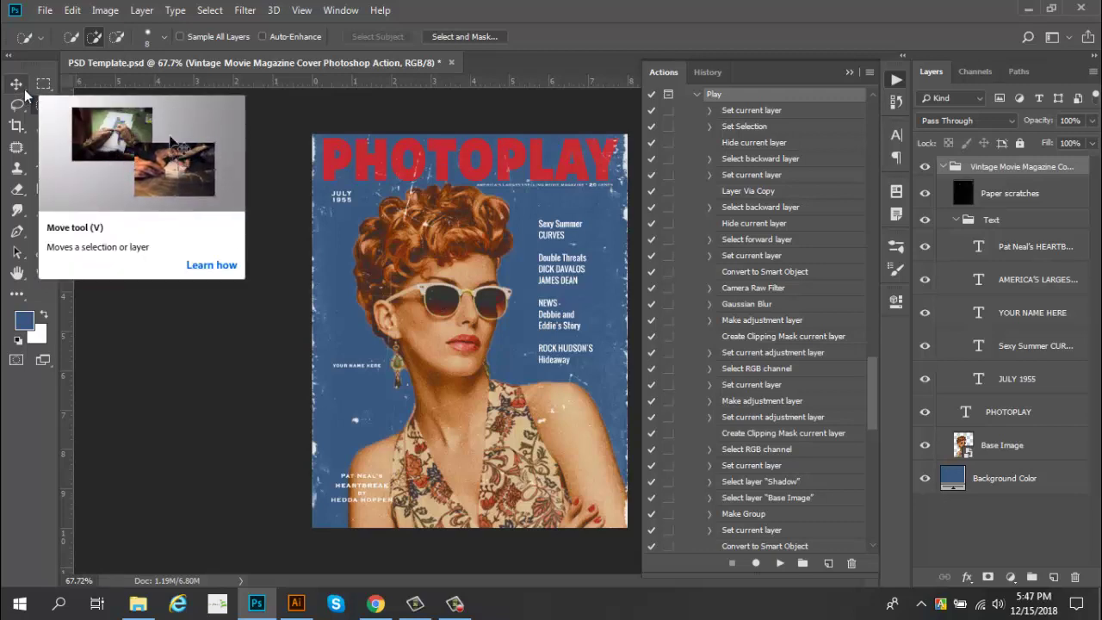
Step: Recolour the Background Color fill layer from blue to dark red #813838
left_click(23, 89)
left_click(671, 75)
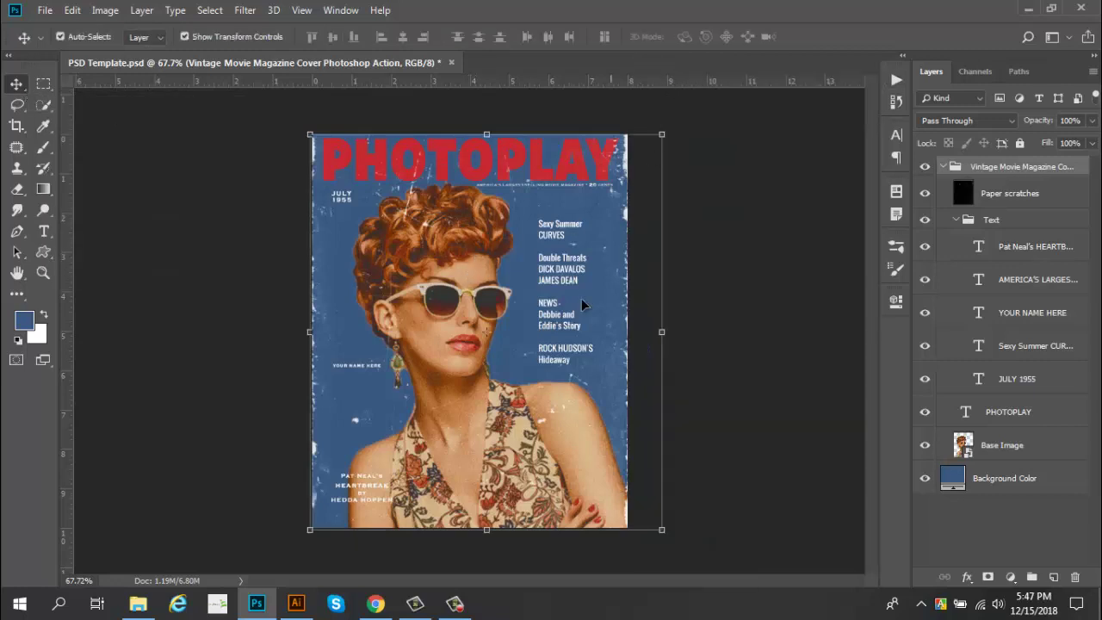
key("ctrl+0")
left_click(963, 516)
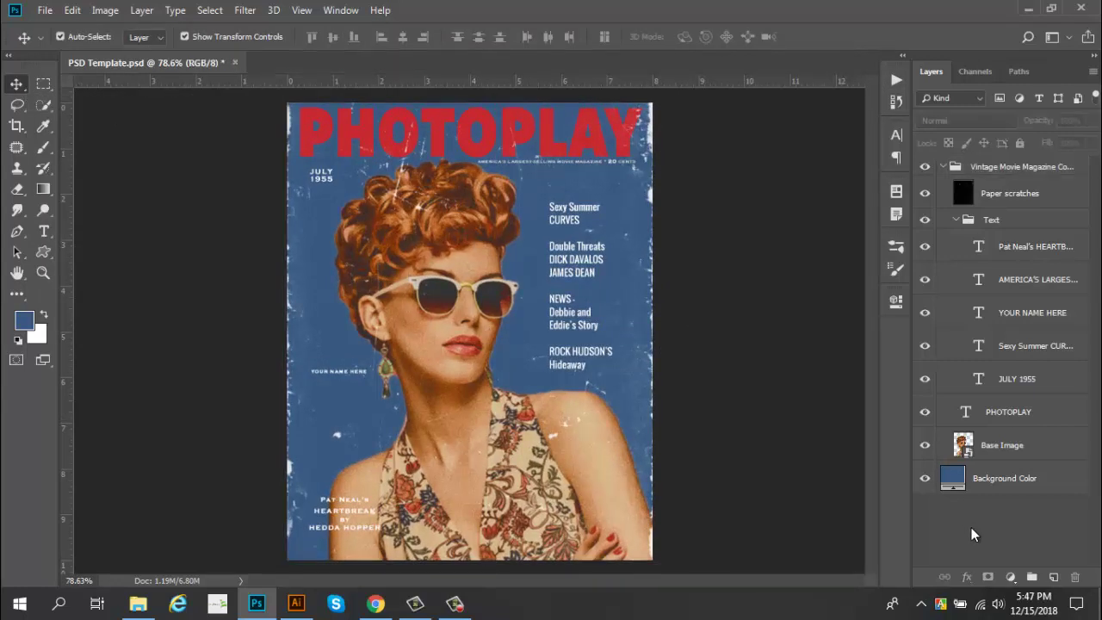
left_click(953, 484)
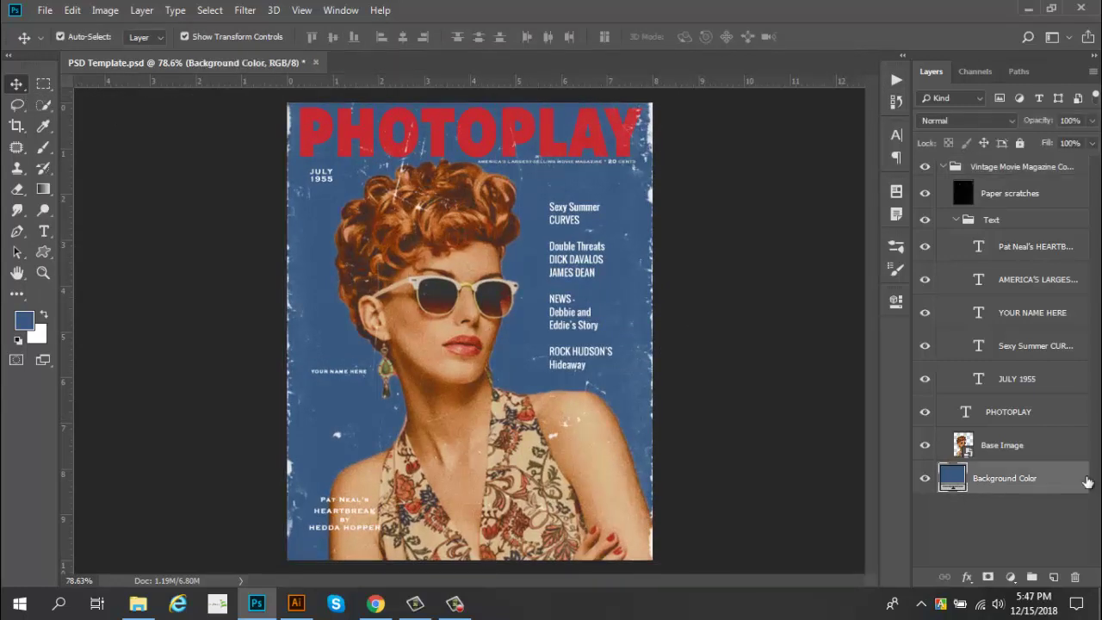
double_click(953, 480)
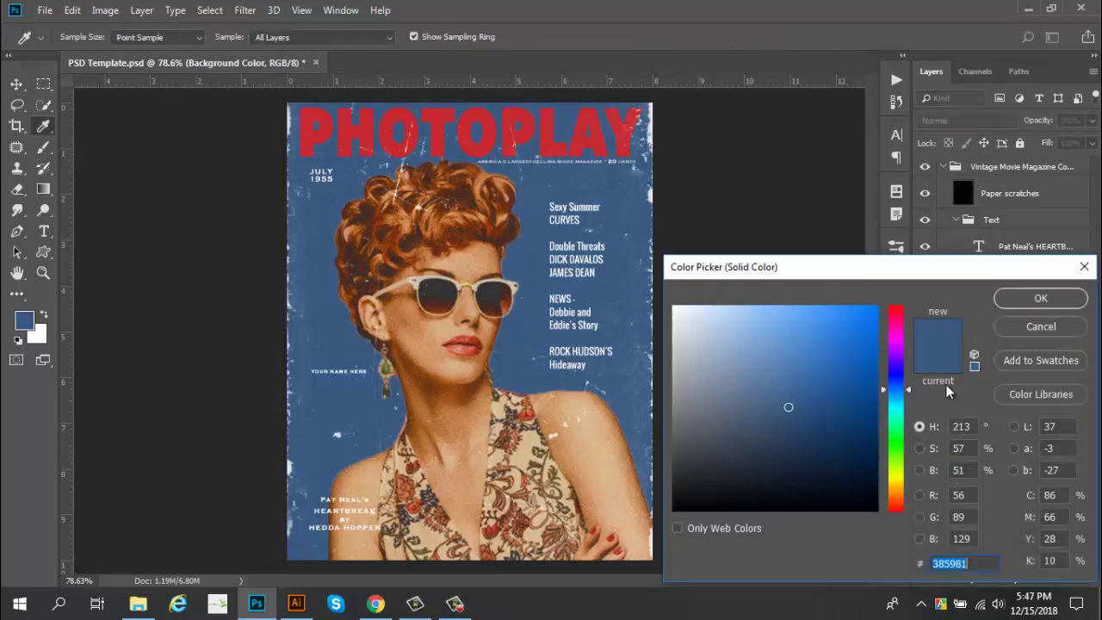
left_click_drag(919, 263, 853, 209)
mouse_move(844, 333)
left_mouse_down()
mouse_move(830, 274)
mouse_move(835, 471)
mouse_move(840, 241)
left_mouse_up()
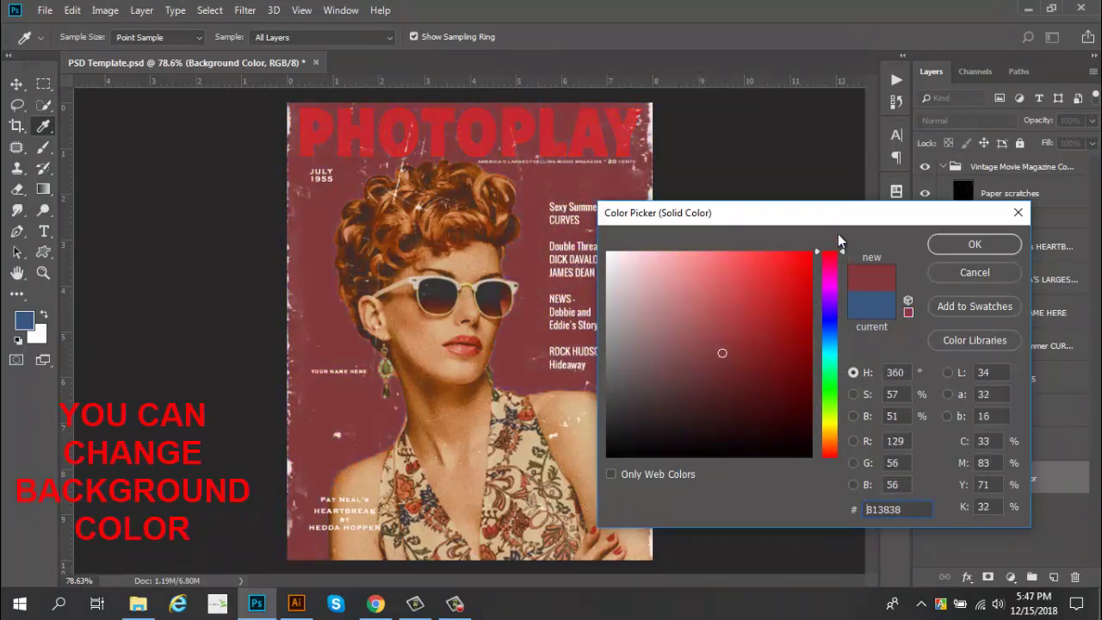
left_click(941, 246)
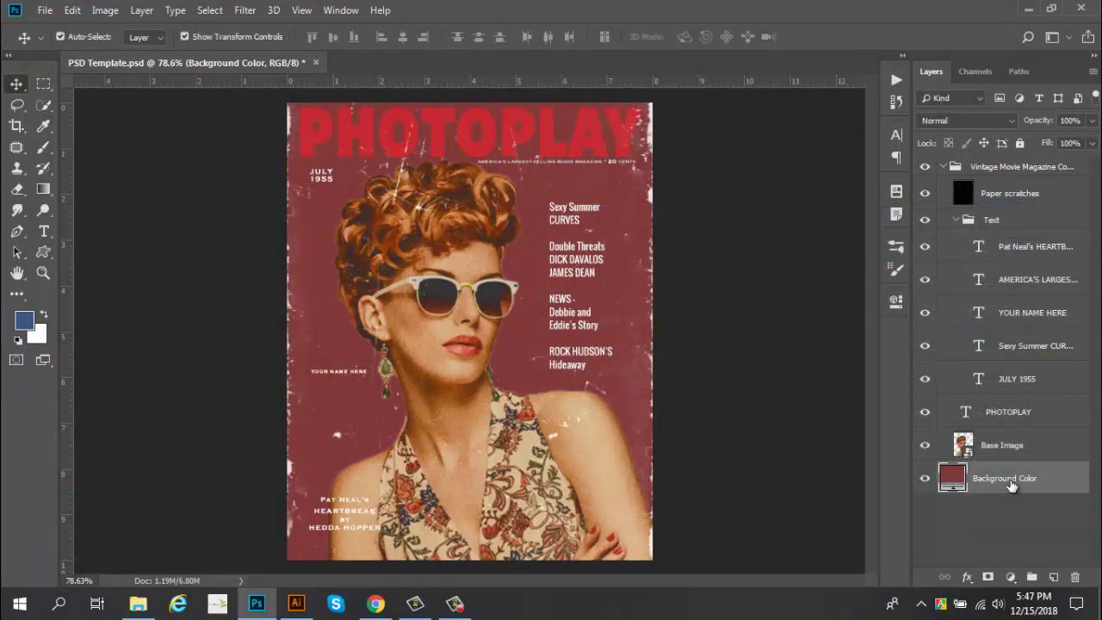
Step: Show the Character panel and set the PHOTOPLAY title colour to bright pink #ff8e93
left_click(1011, 414)
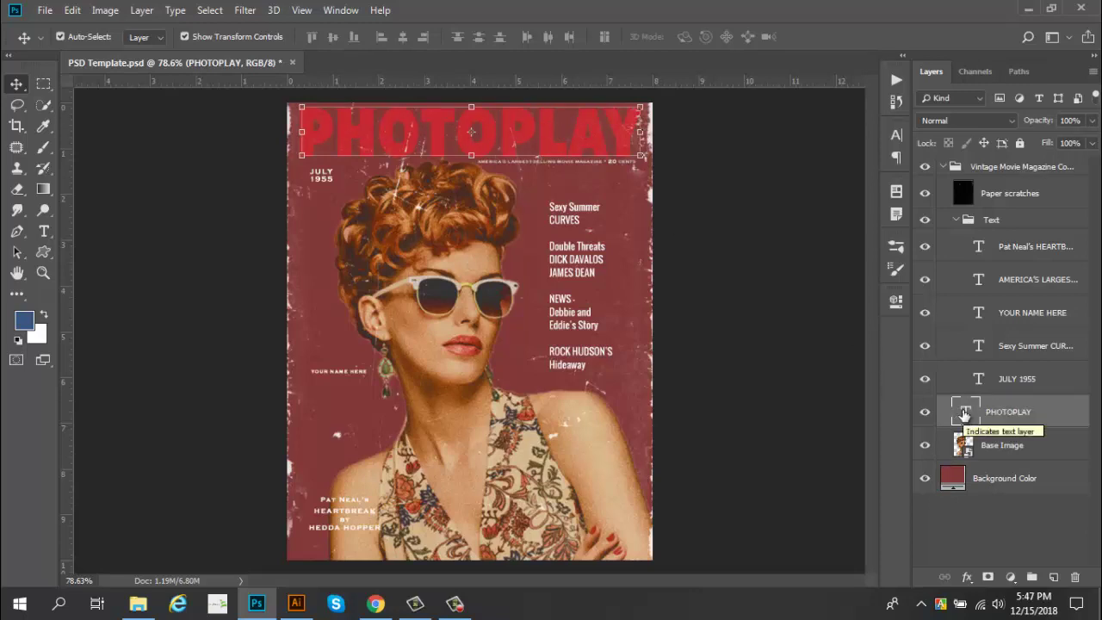
left_click(326, 11)
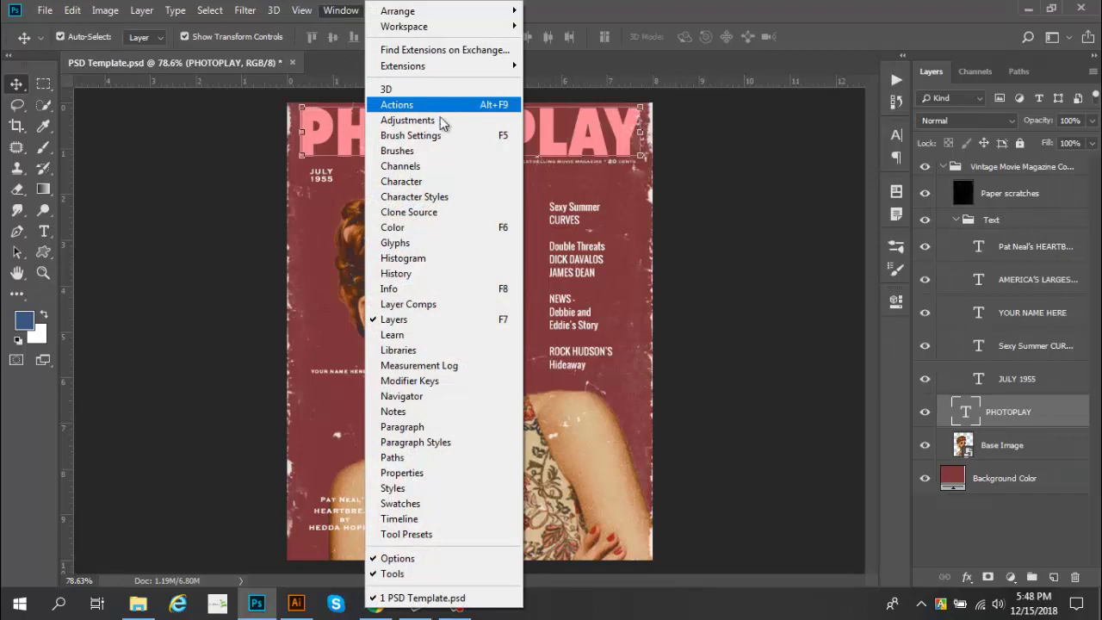
left_click(443, 181)
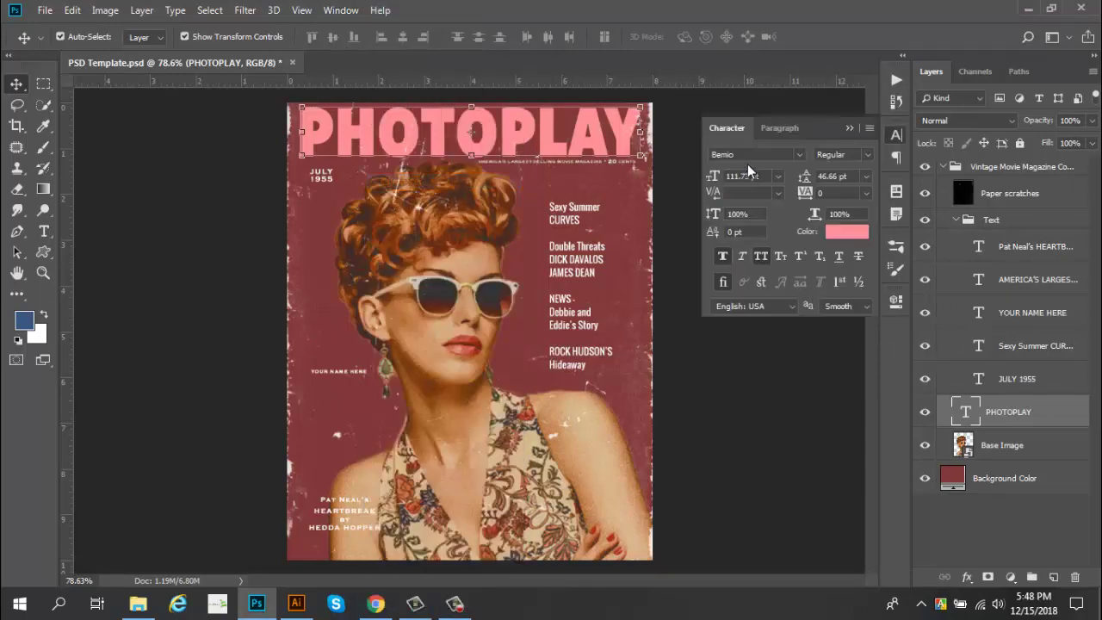
left_click(840, 239)
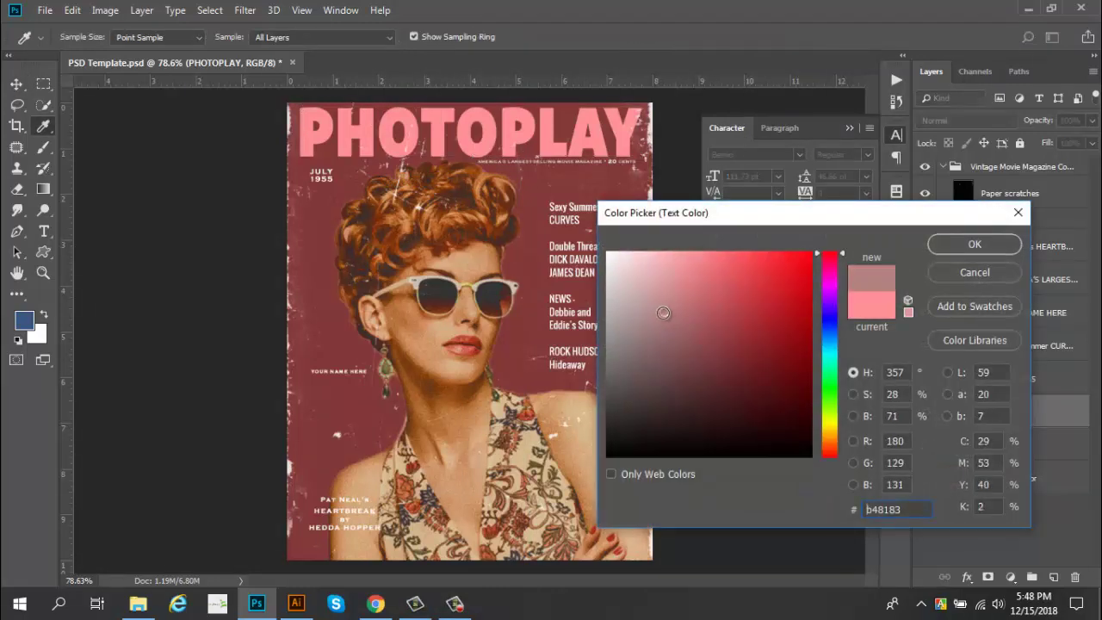
left_click(700, 350)
left_click(697, 251)
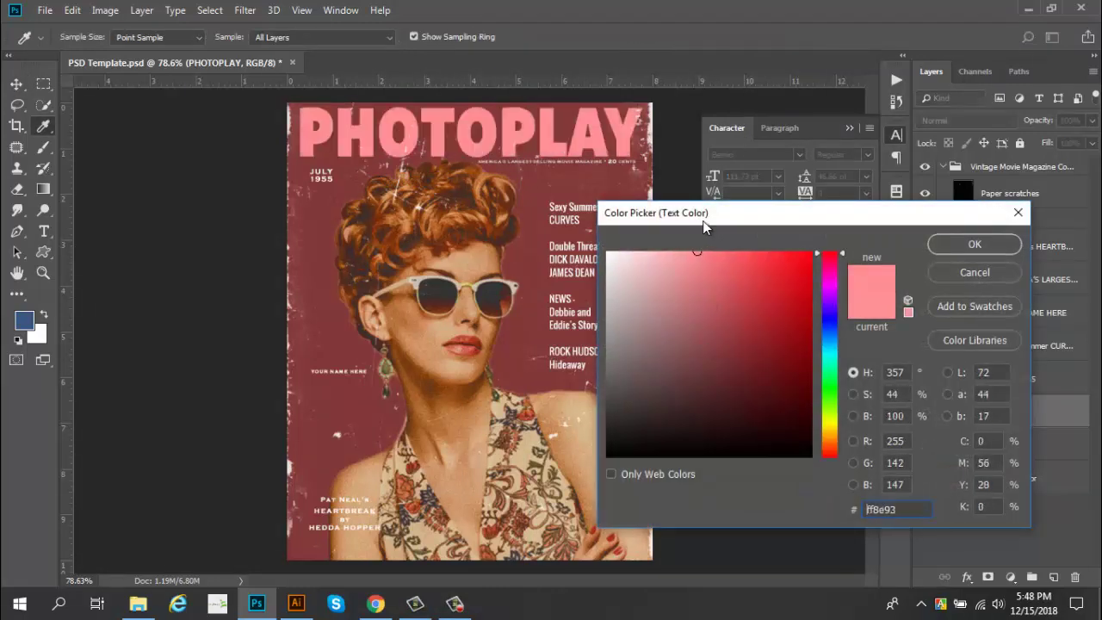
left_click(972, 244)
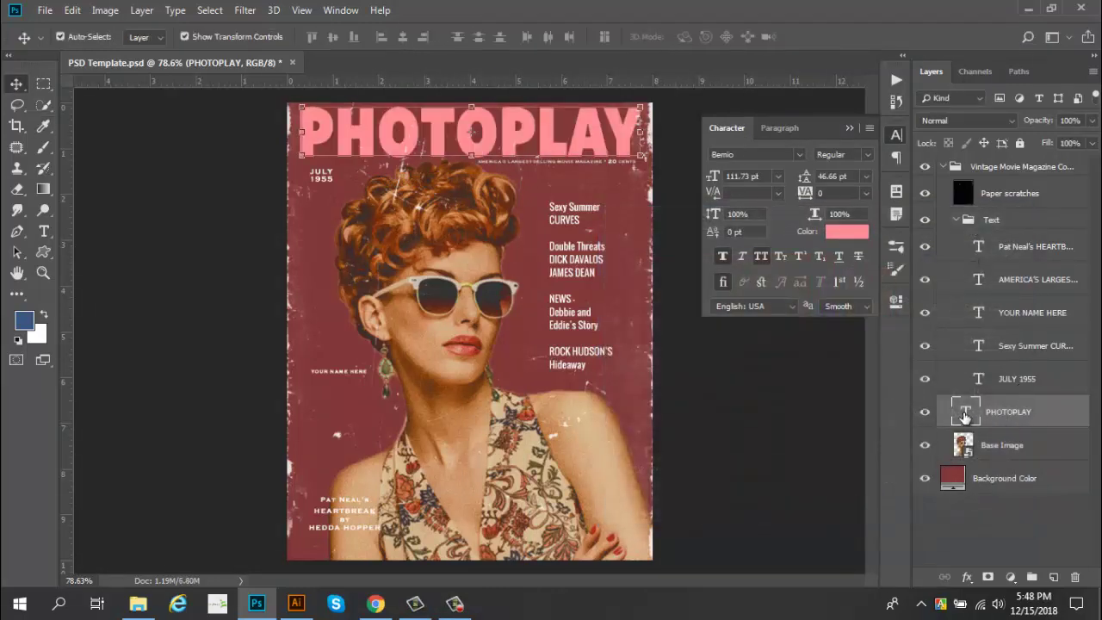
Step: Select the PHOTOPLAY text for editing, then commit the title edit
double_click(965, 411)
left_click(558, 133)
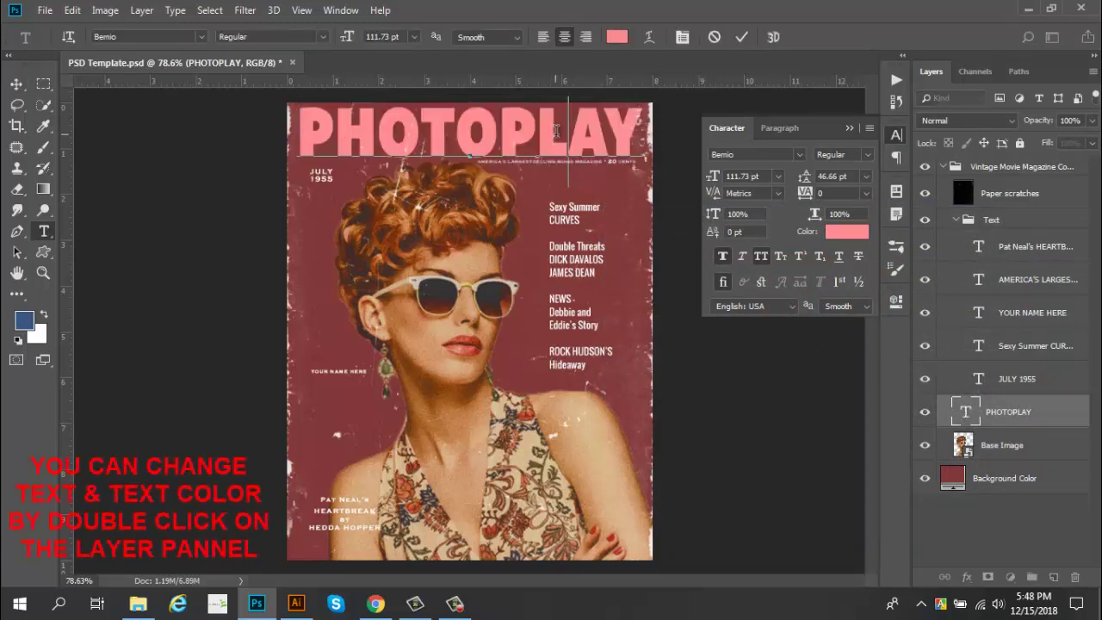
left_click_drag(633, 127, 298, 138)
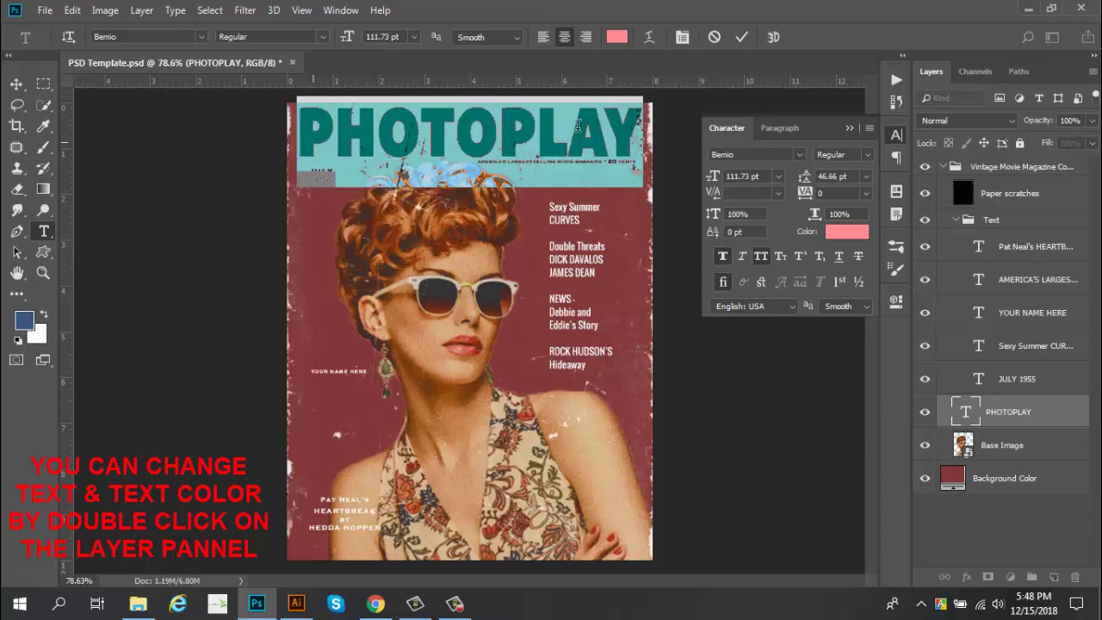
left_click(739, 37)
Step: Make the JULY 1955 date text white (#ffffff)
key("v")
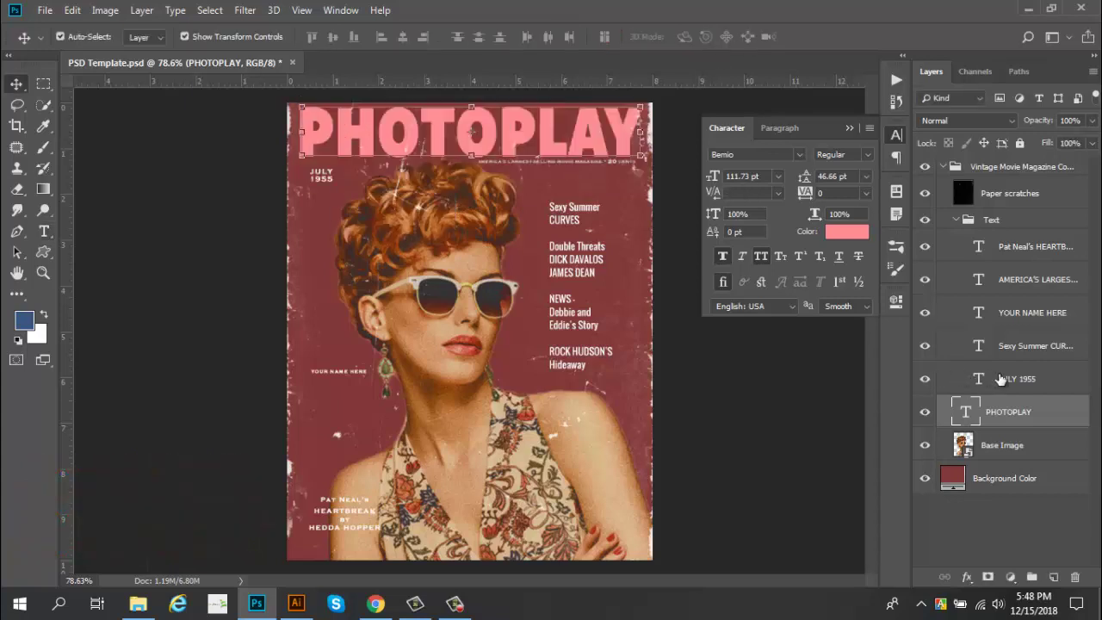
left_click(999, 381)
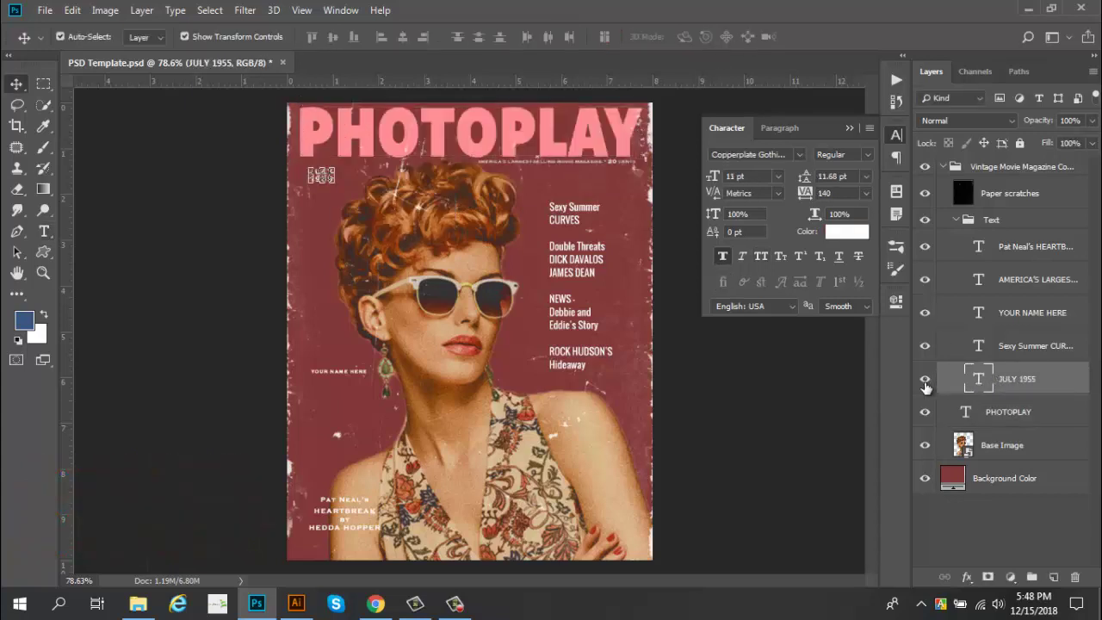
scroll(325, 179, "up", 2)
scroll(324, 179, "up", 3)
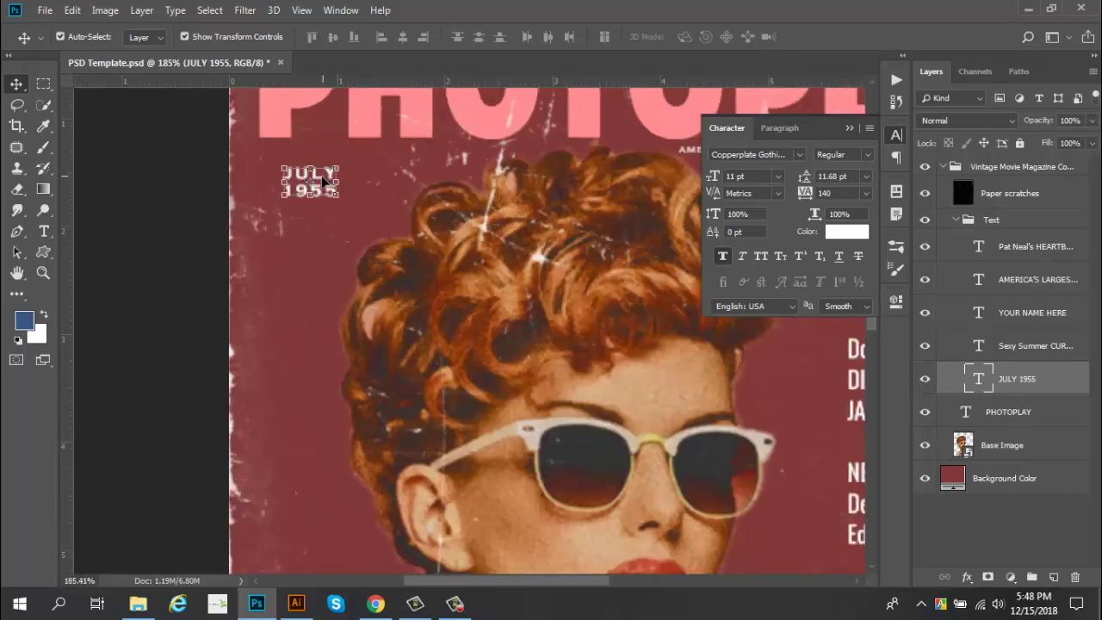
scroll(340, 164, "up", 2)
scroll(349, 310, "up", 1)
left_click(351, 336)
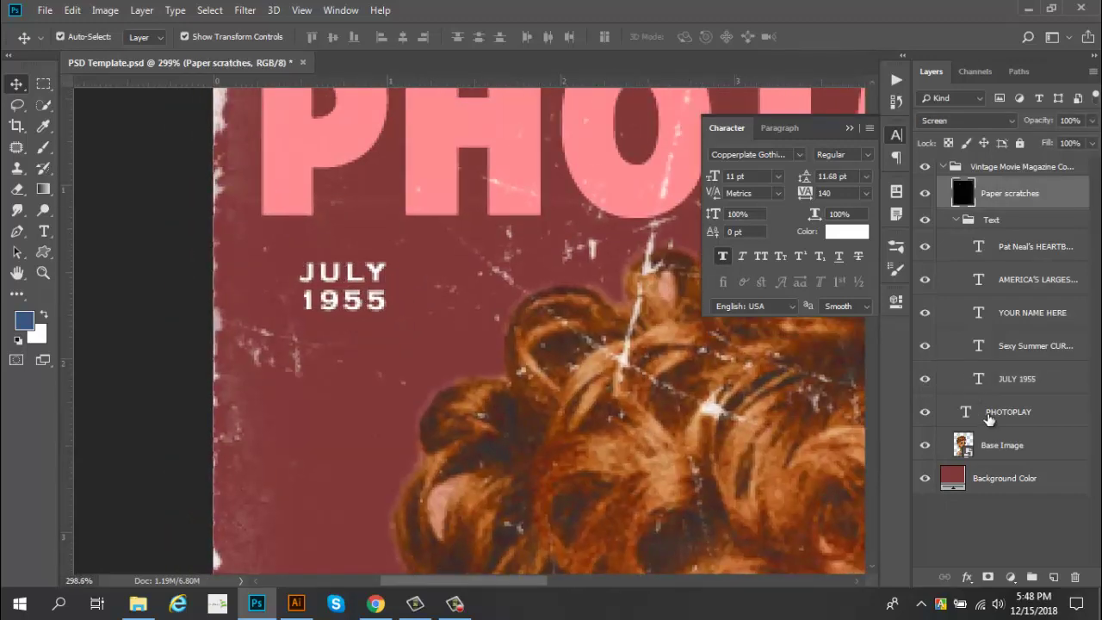
left_click(1024, 381)
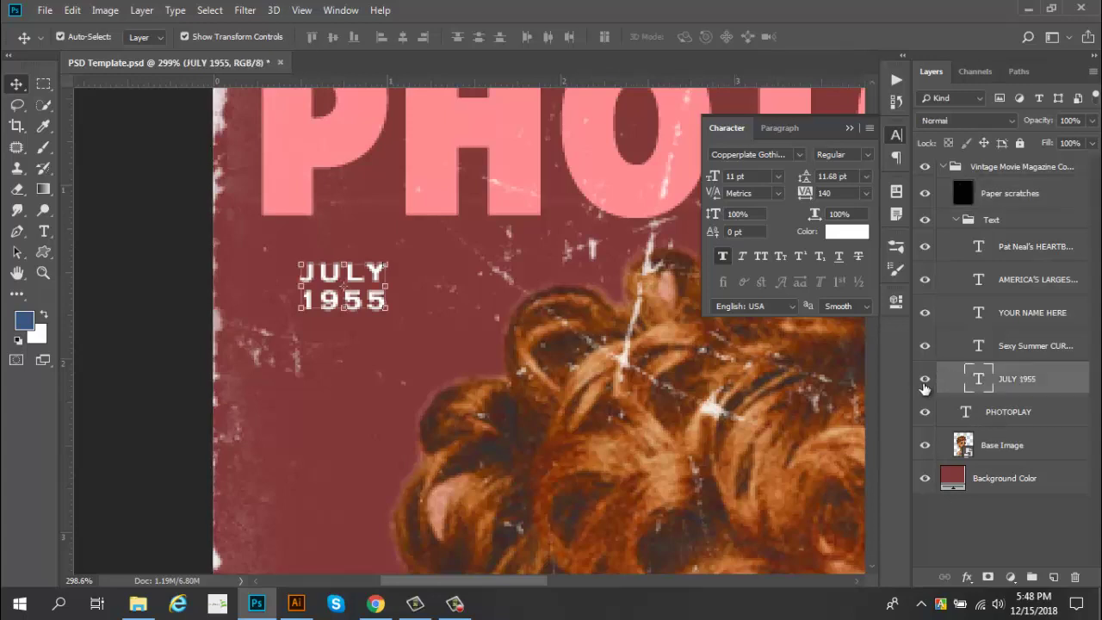
left_click(844, 230)
left_click_drag(659, 281, 768, 166)
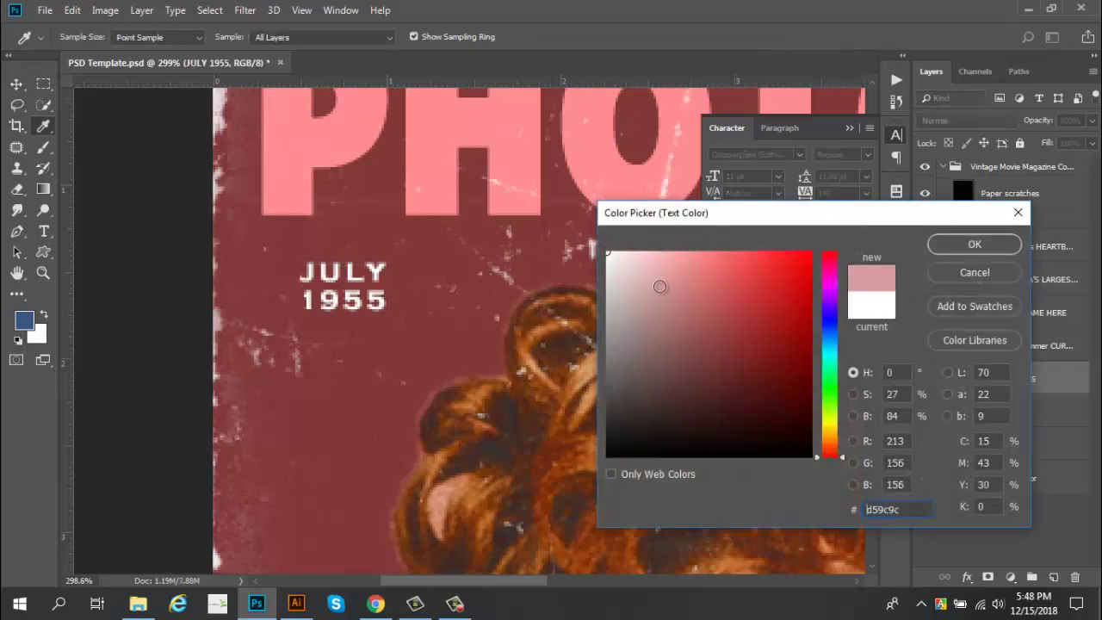
type("ffffff")
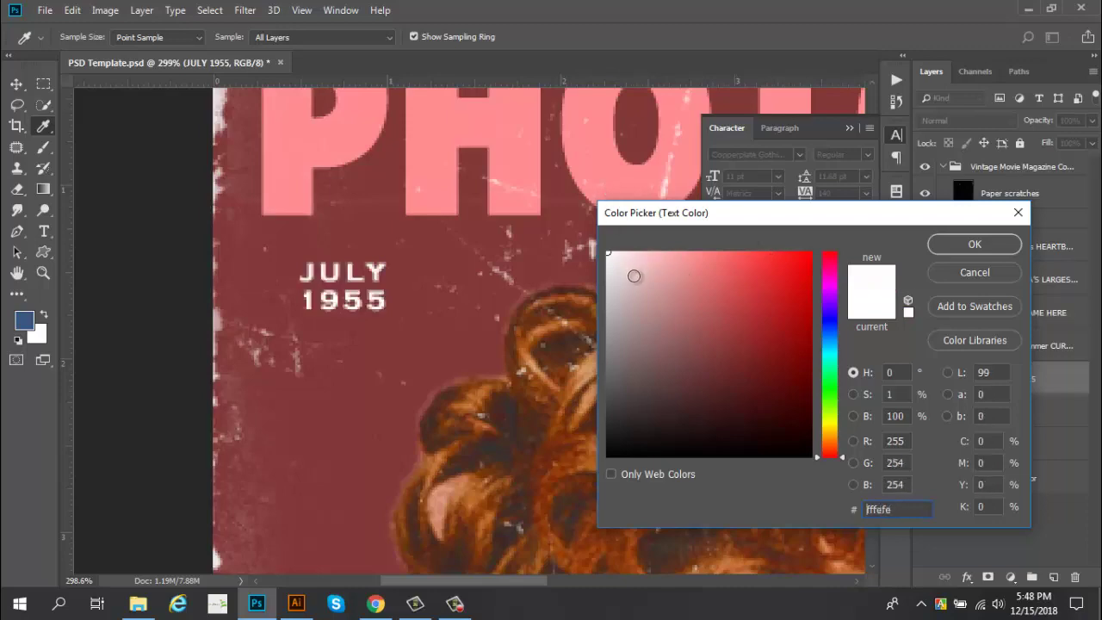
left_click(973, 244)
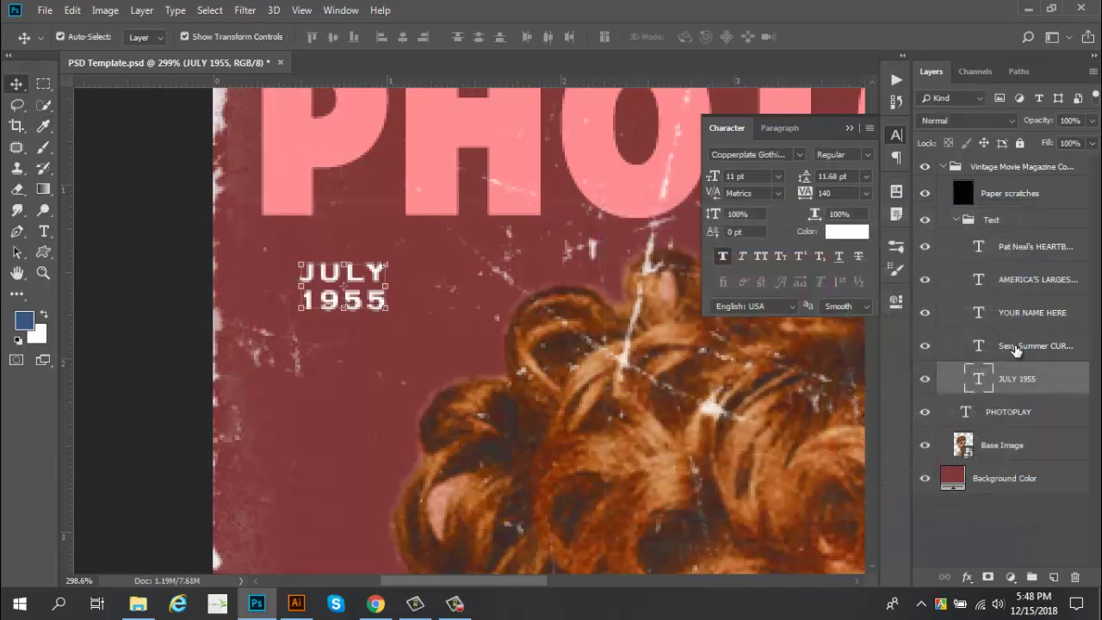
Step: Bring the whole cover into view and select the Sexy Summer CURVES text layer
left_click(1024, 345)
scroll(654, 338, "down", 5)
left_click_drag(654, 344, 354, 279)
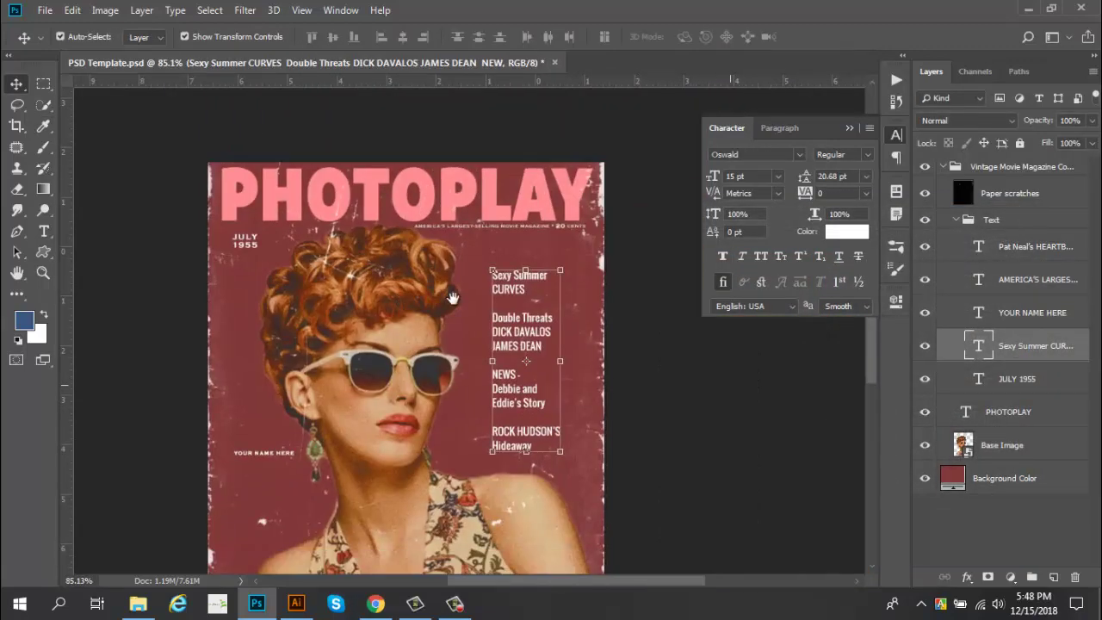
scroll(538, 282, "up", 2)
left_click(538, 280)
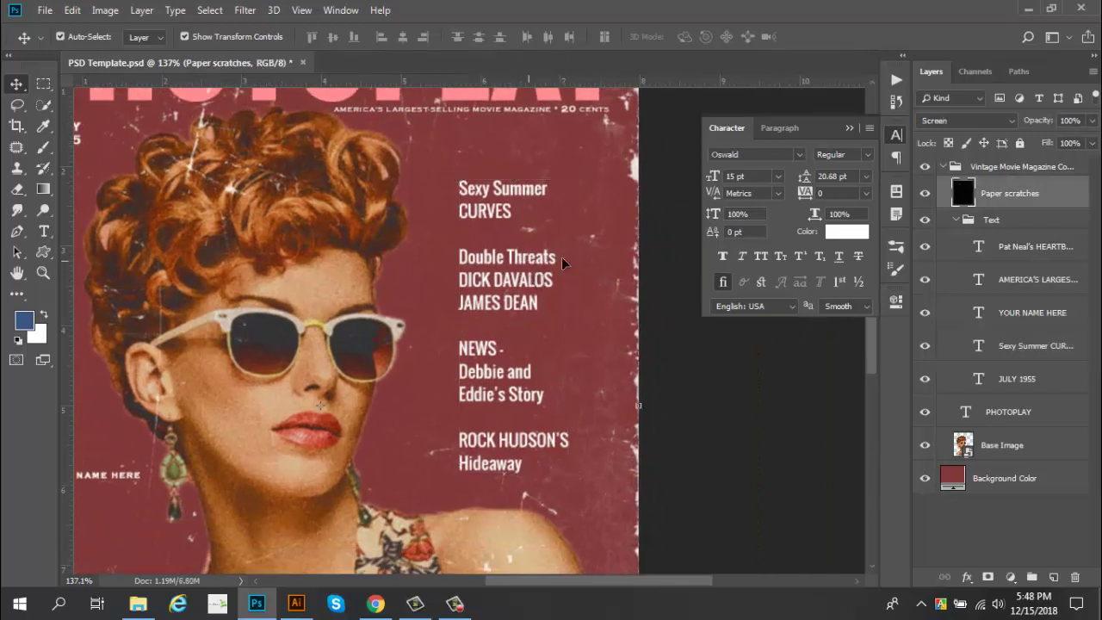
left_click(1036, 347)
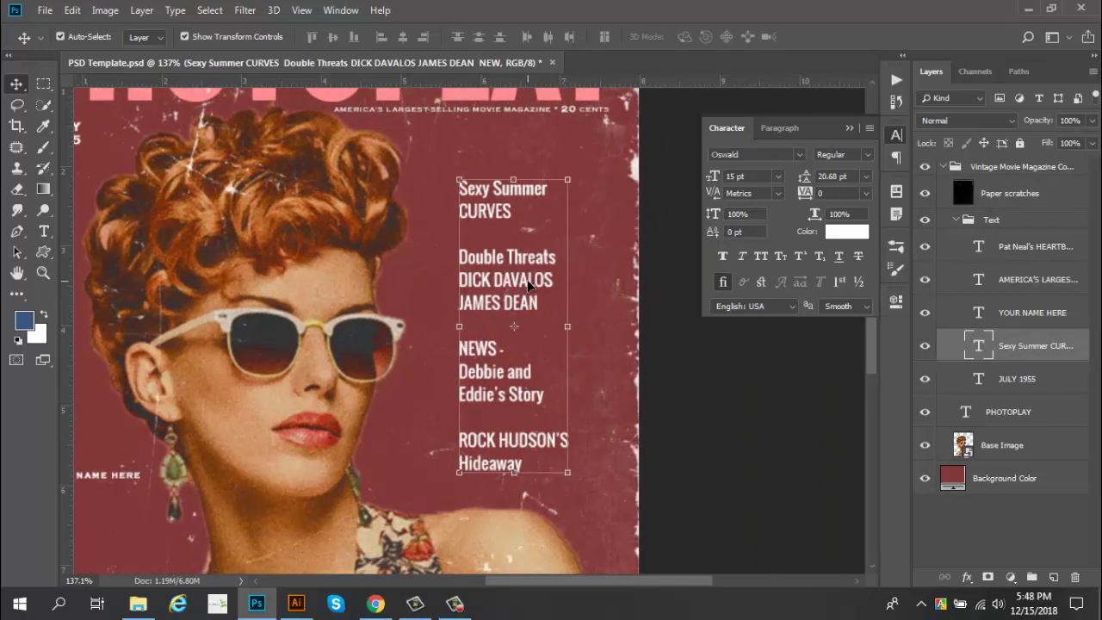
scroll(525, 303, "down", 2)
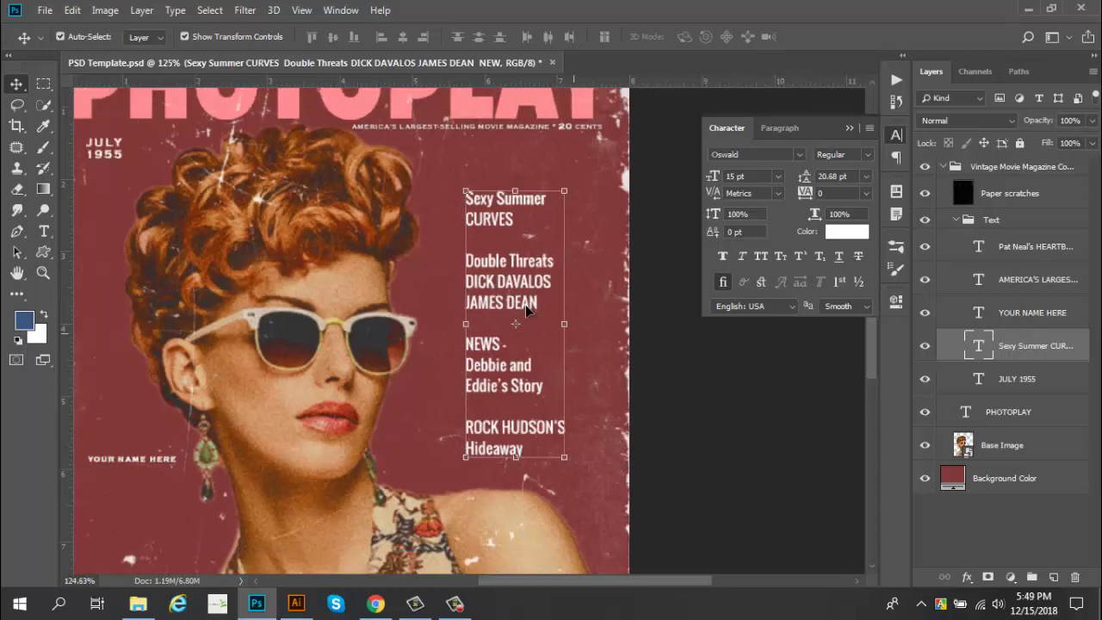
scroll(564, 297, "up", 2)
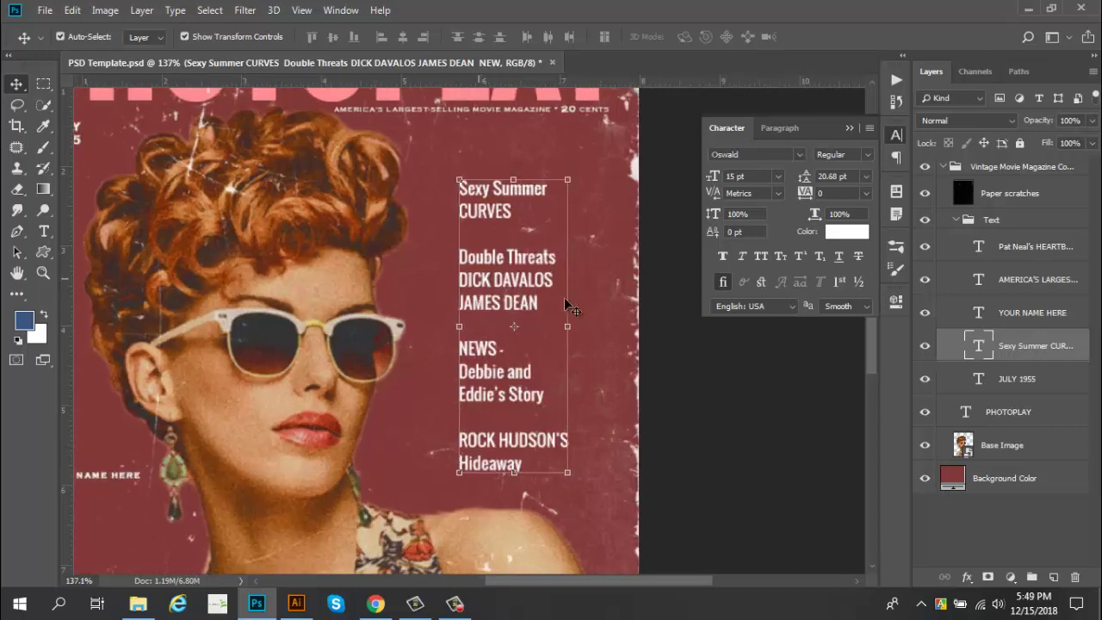
Step: Set the cover-story text, Sexy Summer CURVES to ROCK HUDSON'S Hideaway, in Oswald Regular 15 pt
double_click(979, 346)
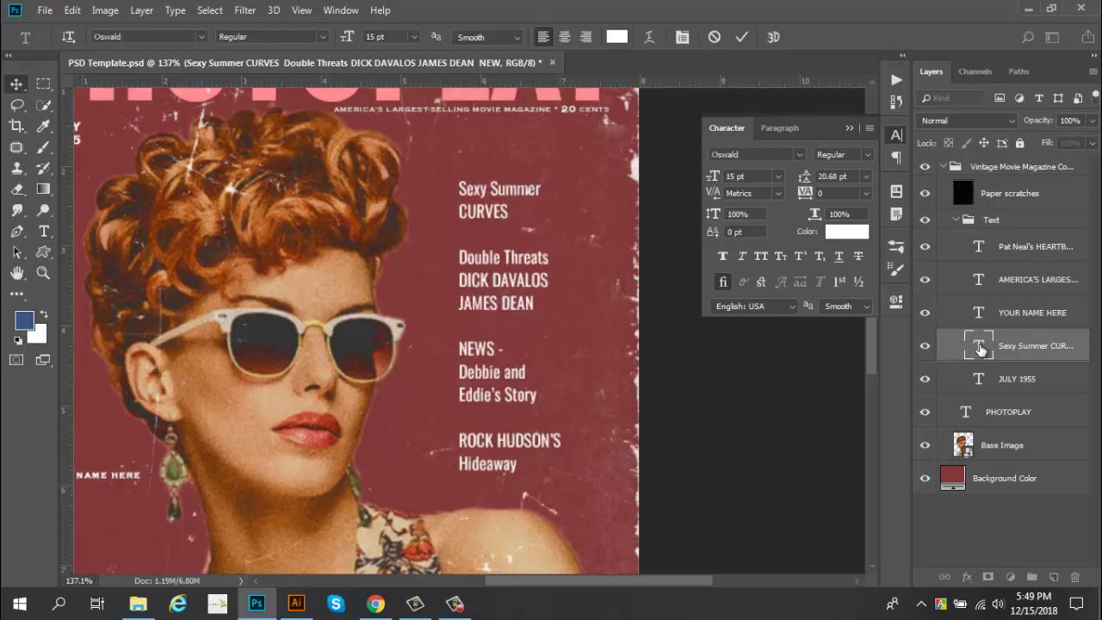
key("ctrl+a")
key("ctrl+h")
left_click(740, 38)
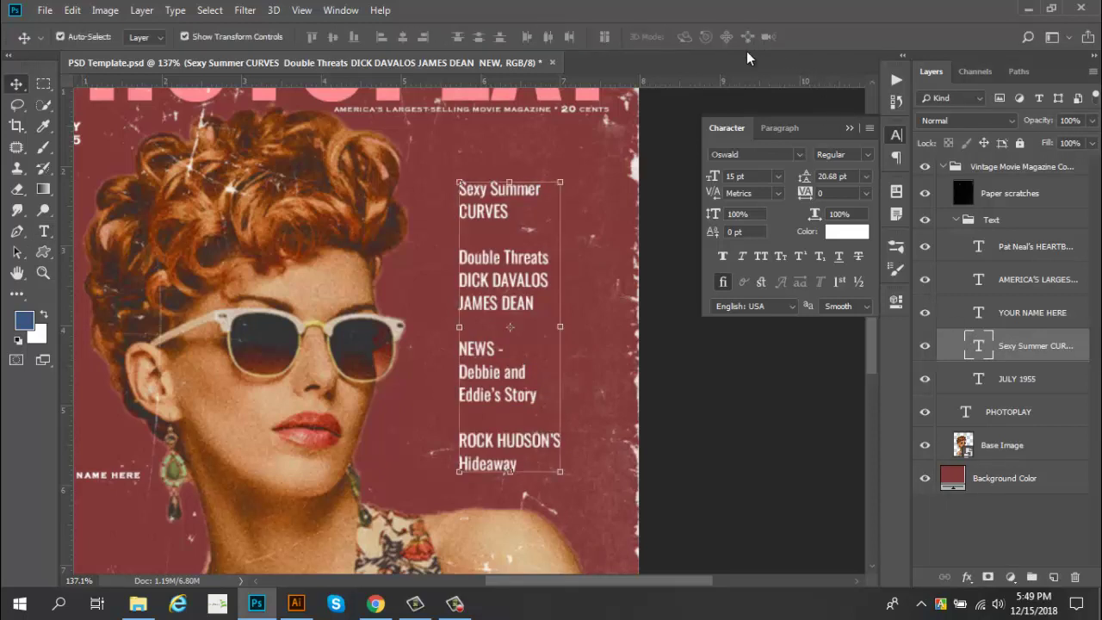
left_click(1016, 322)
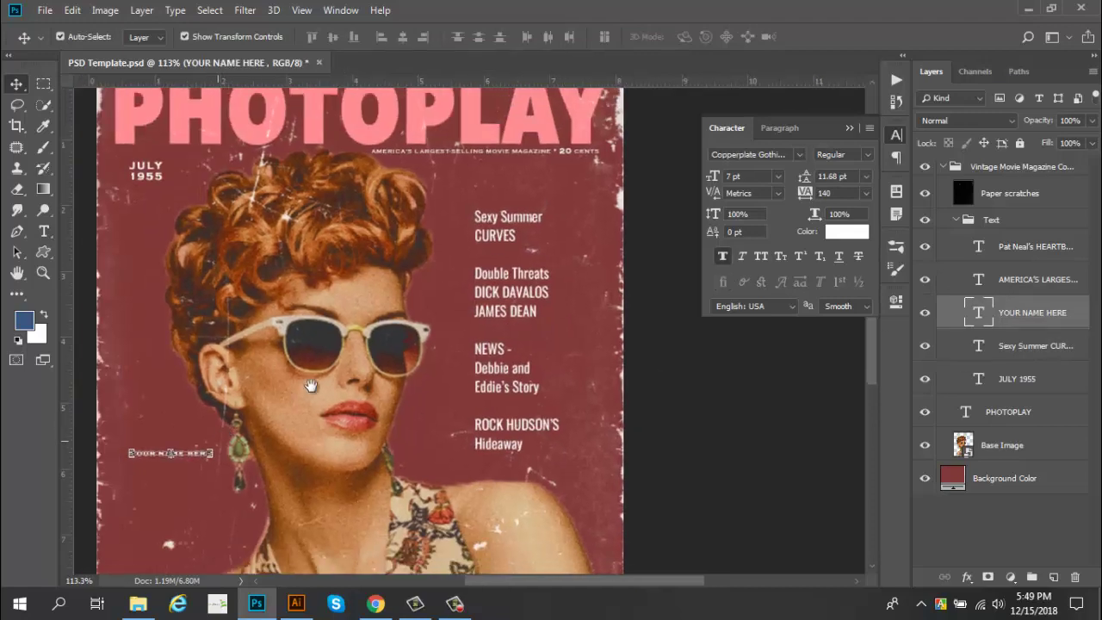
Step: Set the YOUR NAME HERE text to 9 pt white (#ffffff)
scroll(327, 361, "up", 5)
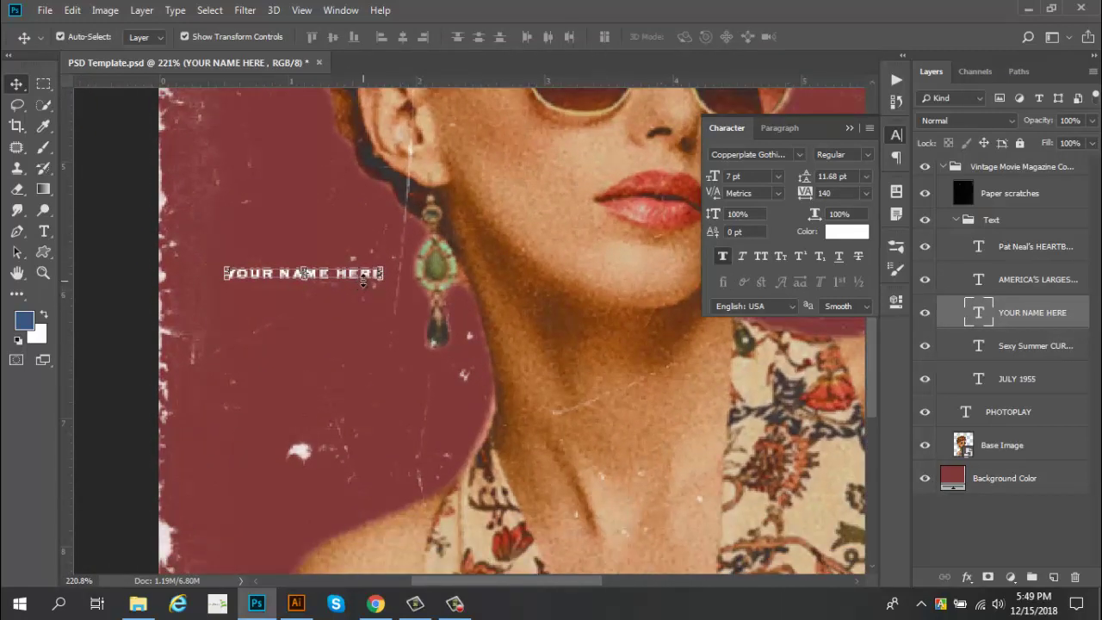
double_click(978, 314)
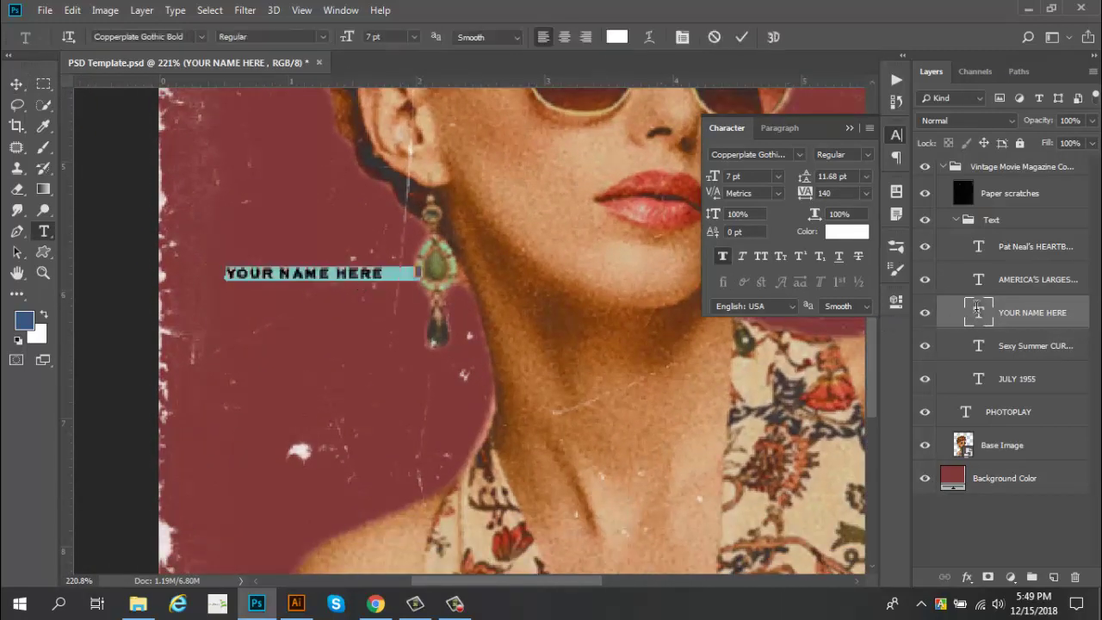
key("ctrl+plus")
type("9")
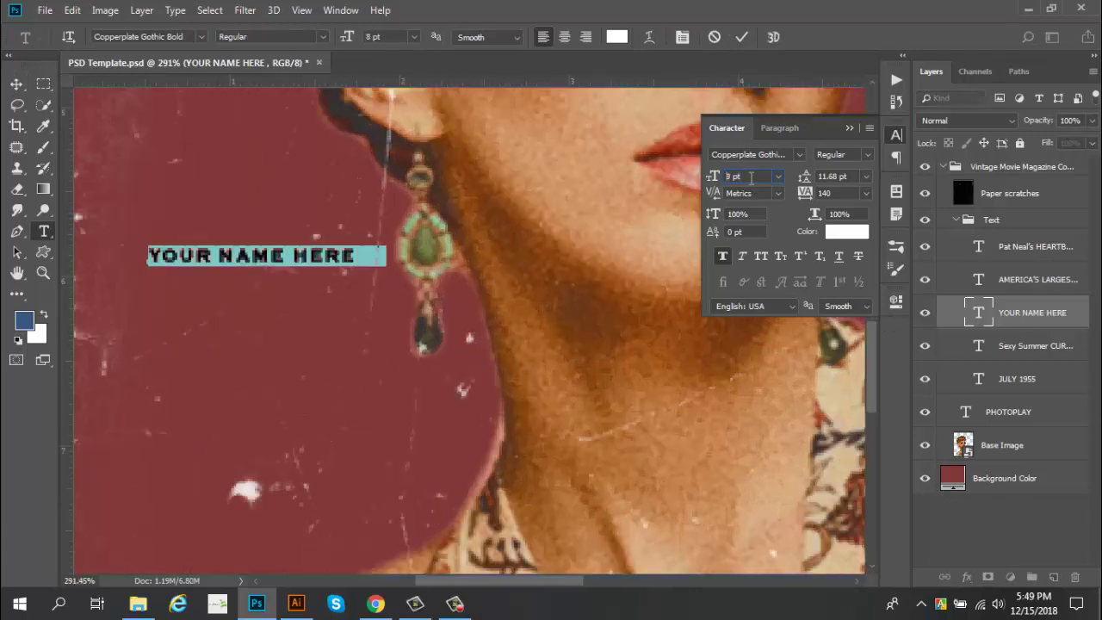
key("Return")
left_click(830, 231)
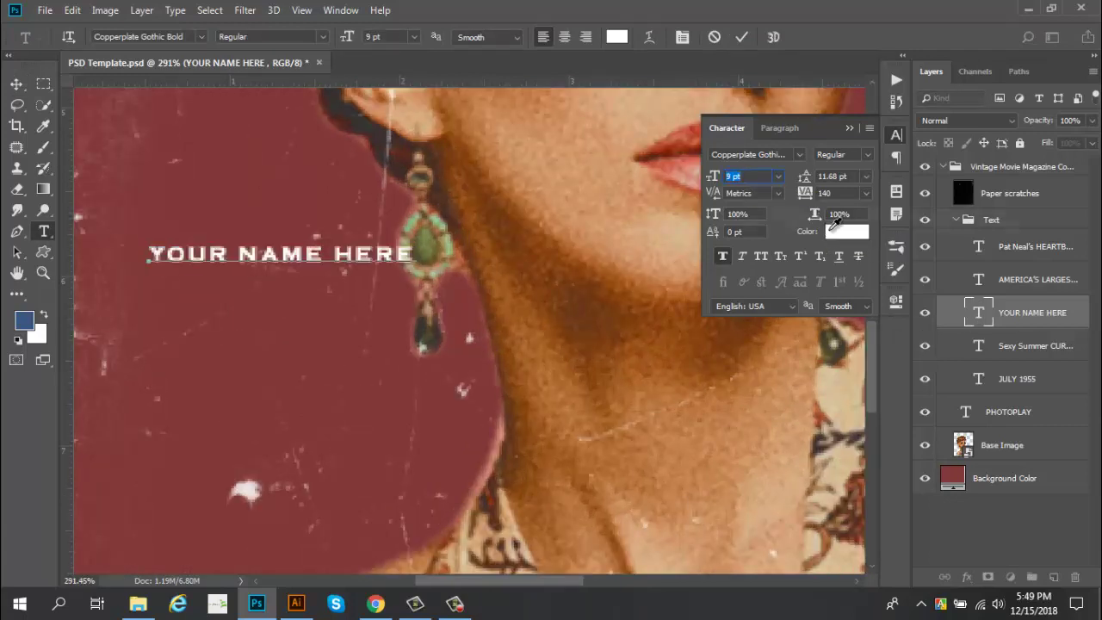
left_click(670, 326)
left_click(809, 253)
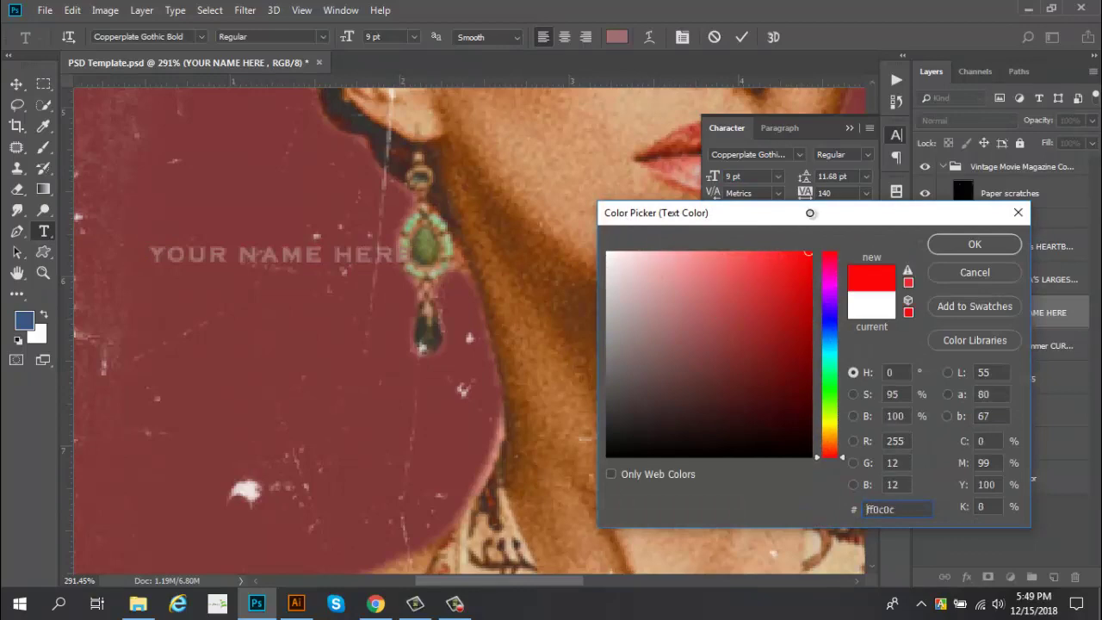
left_click(606, 252)
left_click(974, 244)
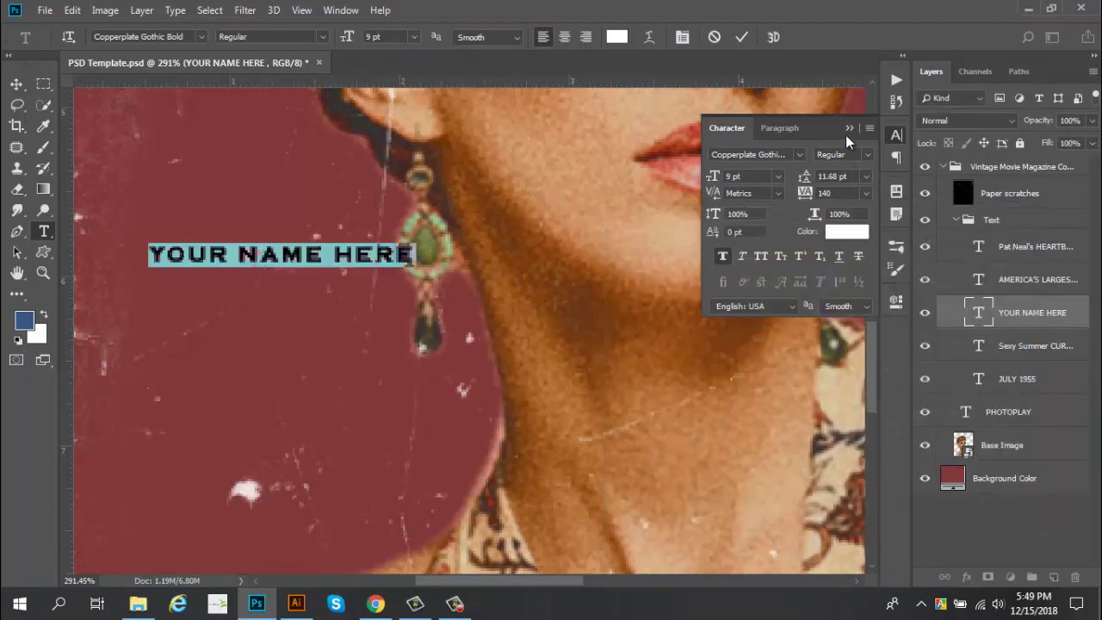
left_click(847, 129)
left_click(741, 37)
Step: Move the YOUR NAME HERE text down beside the woman's neck
key("v")
scroll(477, 218, "down", 2)
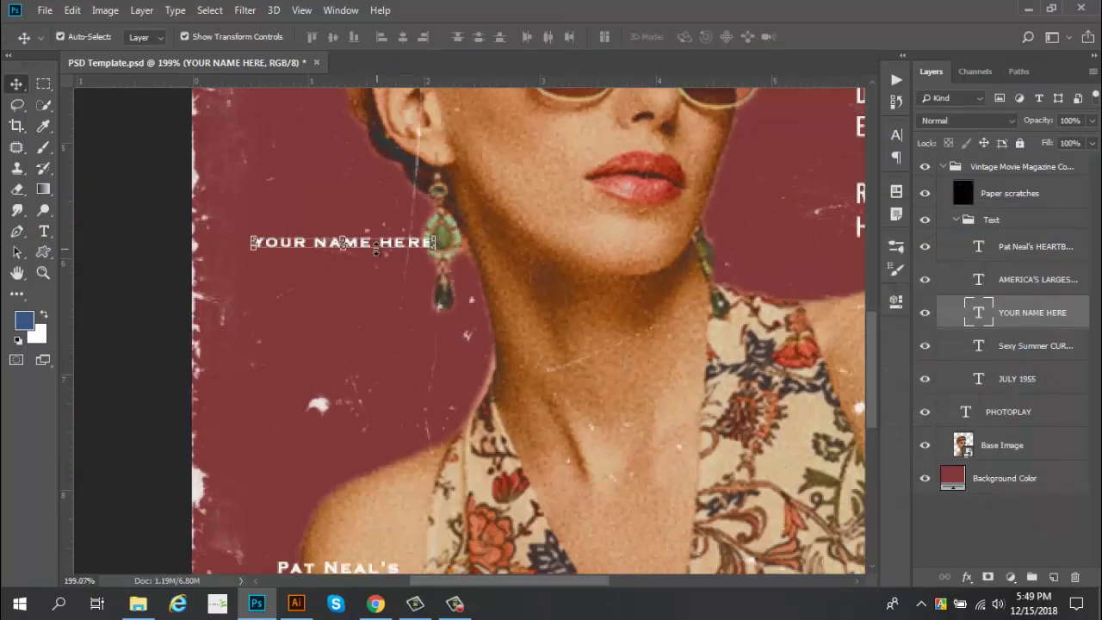
scroll(375, 250, "up", 1)
scroll(373, 245, "up", 1)
left_click(366, 245)
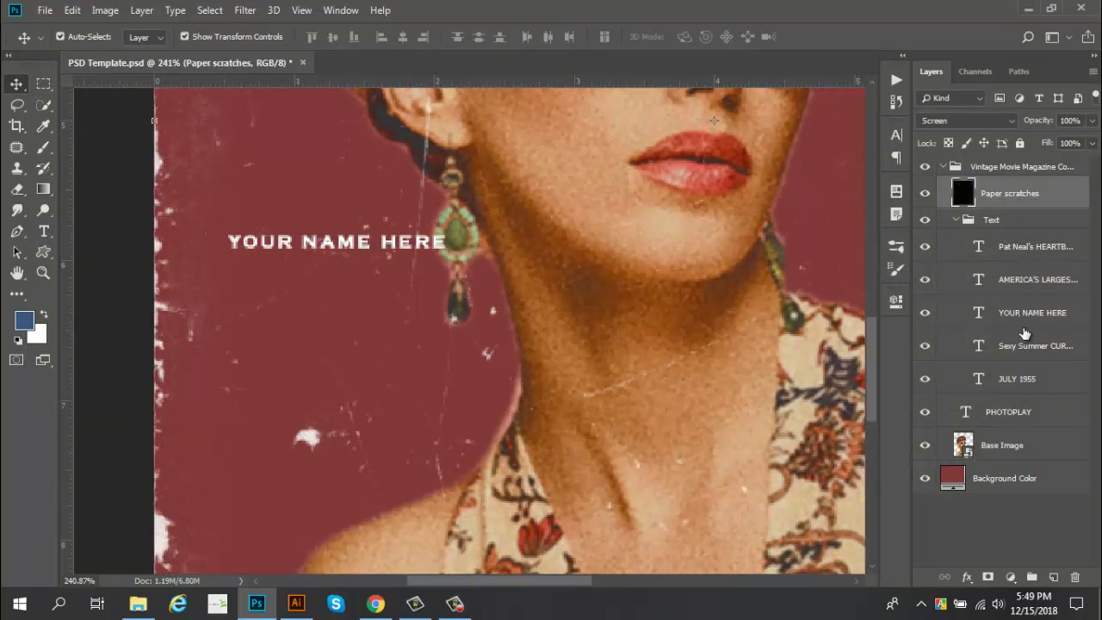
left_click(1064, 318)
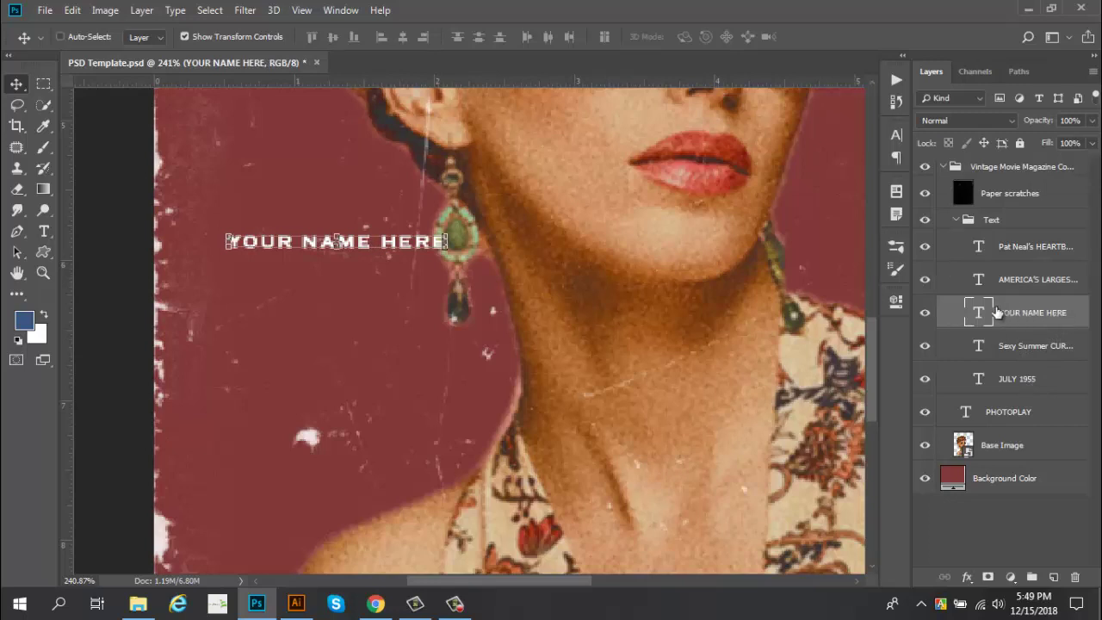
key("ctrl+t")
mouse_move(367, 243)
left_mouse_down()
mouse_move(332, 289)
mouse_move(340, 346)
mouse_move(363, 352)
left_mouse_up()
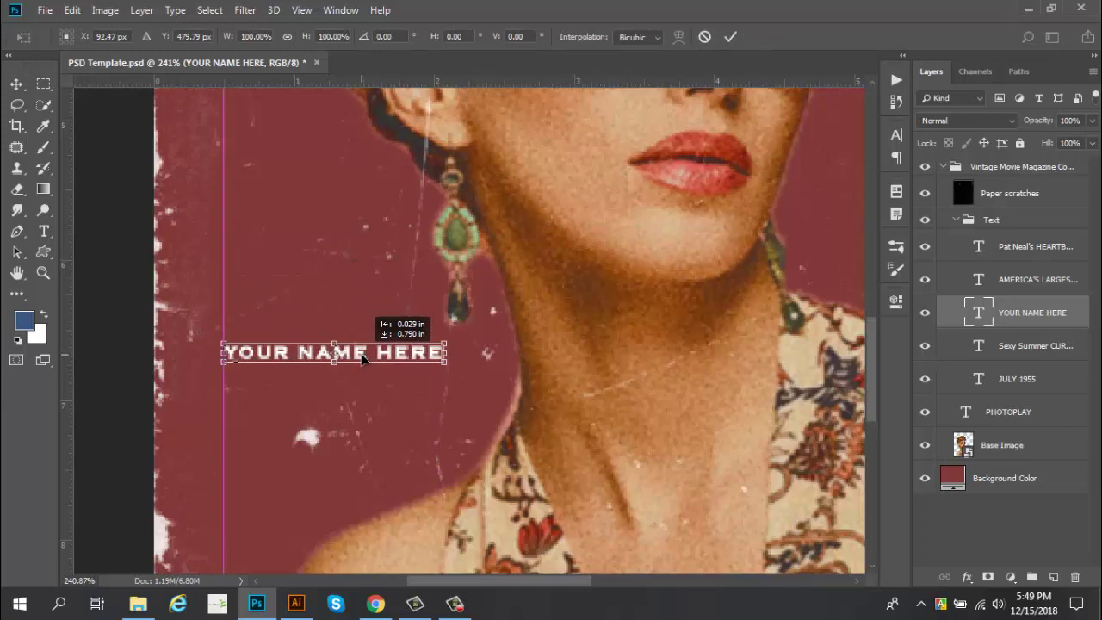
key("Return")
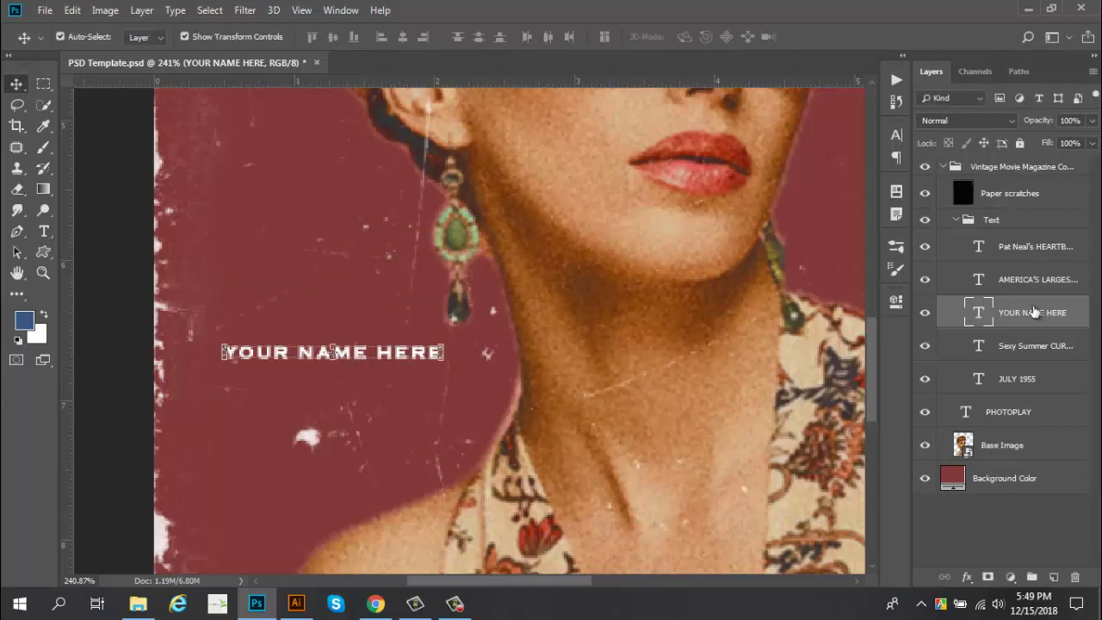
scroll(555, 280, "down", 2)
scroll(555, 280, "down", 3)
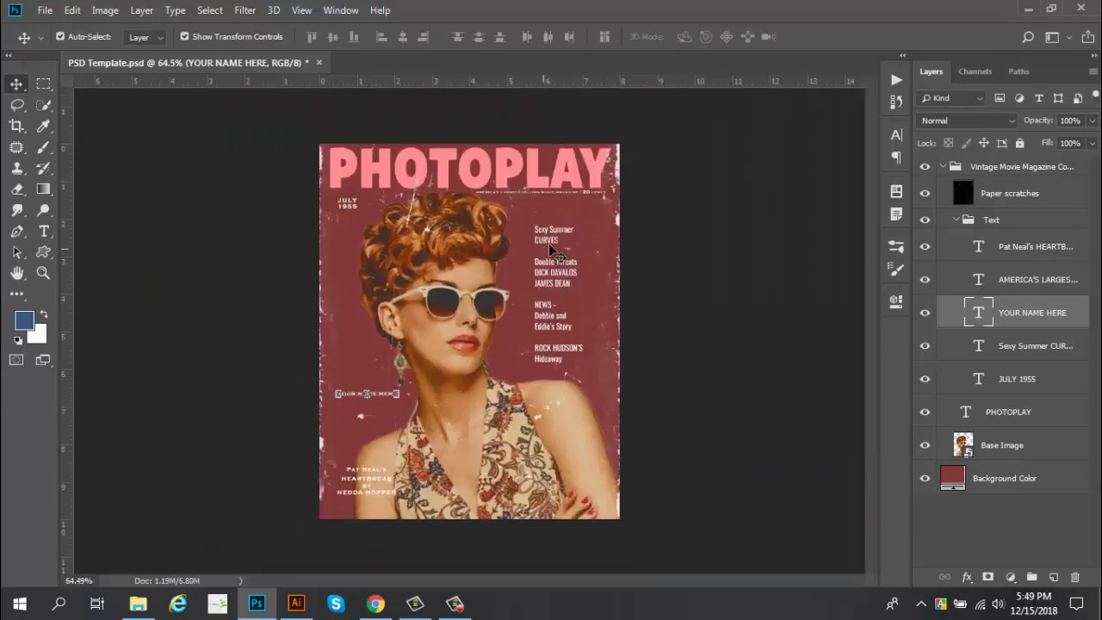
Step: Confirm the tagline text layer uses Copperplate Gothic Bold, then commit it
scroll(548, 243, "up", 2)
scroll(592, 159, "up", 1)
scroll(593, 159, "up", 2)
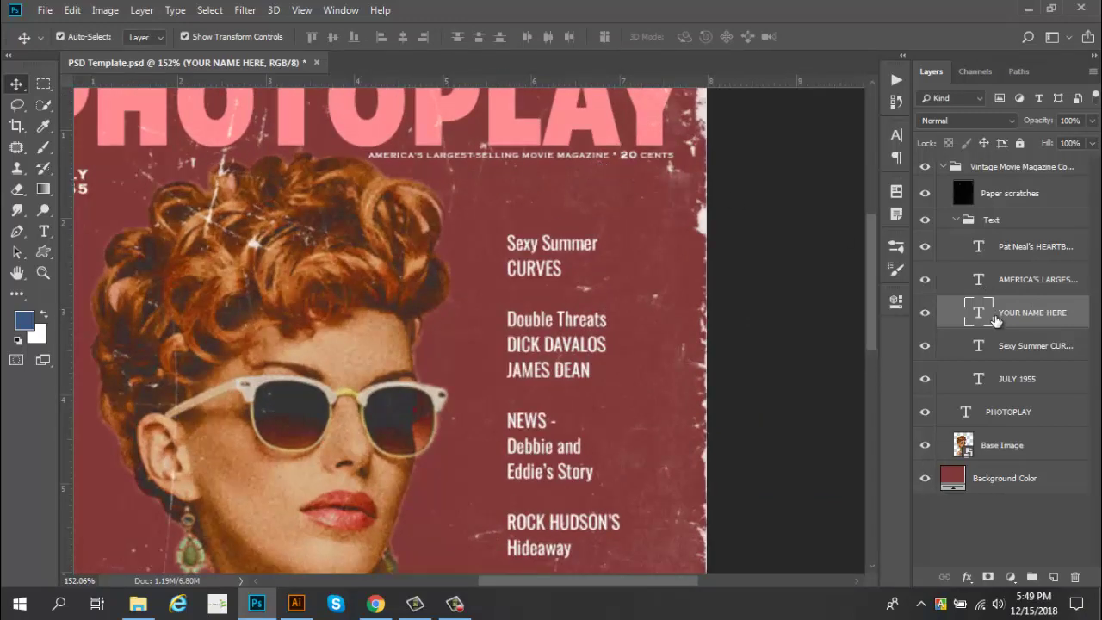
left_click(1029, 291)
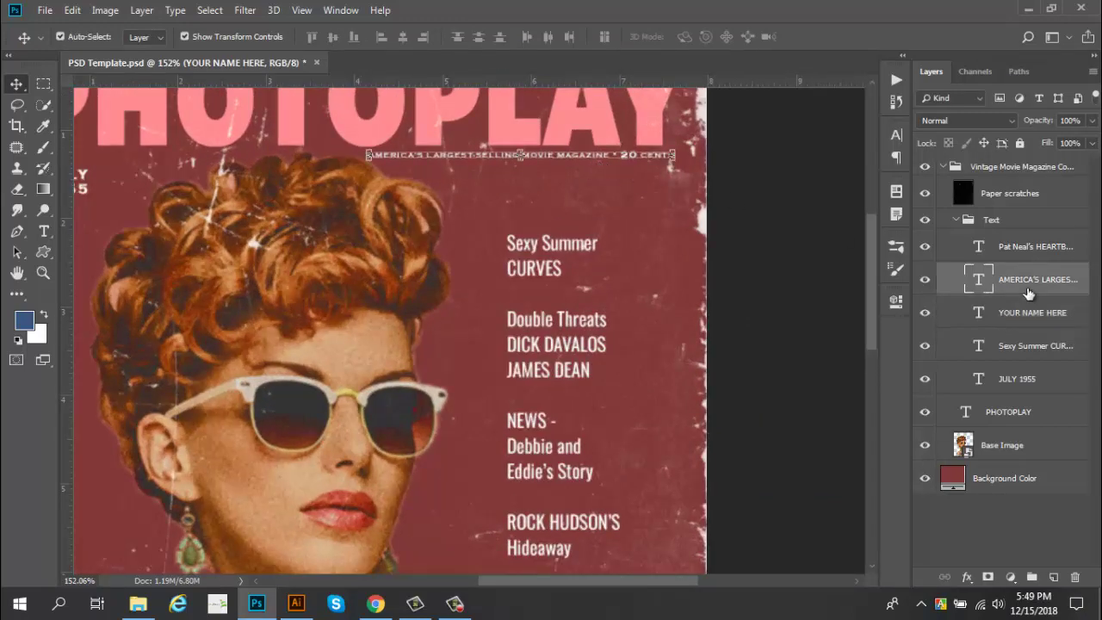
double_click(980, 285)
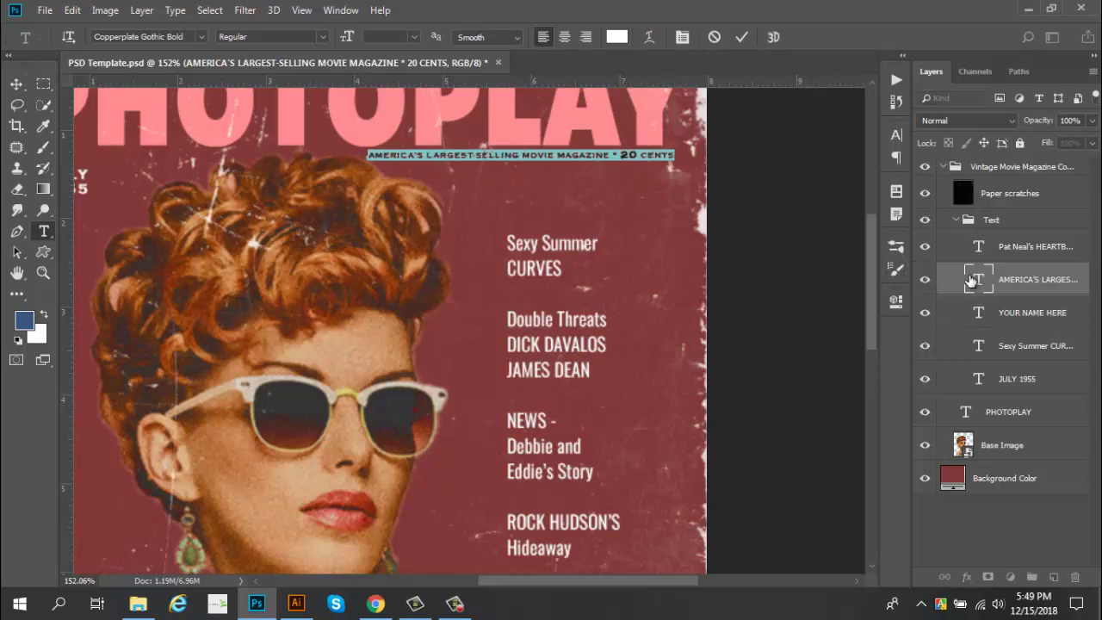
left_click(742, 41)
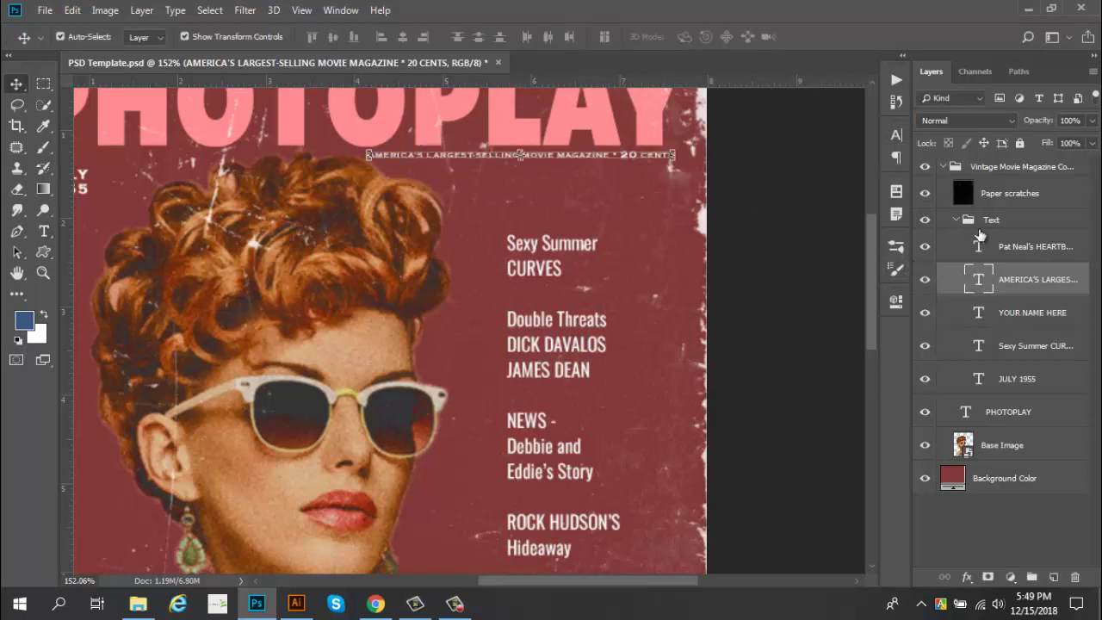
Step: Confirm the 'Pat Neal's HEARTBREAK by HEDDA HOPPER' font, commit it, and collapse the Text group
left_click(1025, 250)
scroll(392, 338, "down", 3)
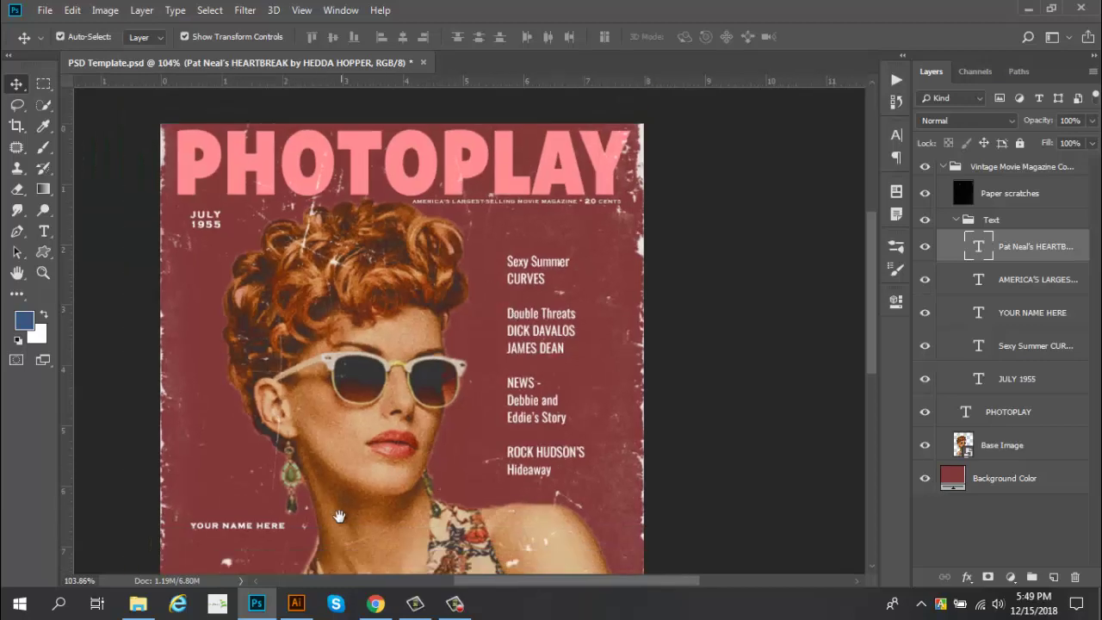
scroll(392, 338, "down", 5)
scroll(392, 338, "up", 1)
scroll(320, 337, "up", 3)
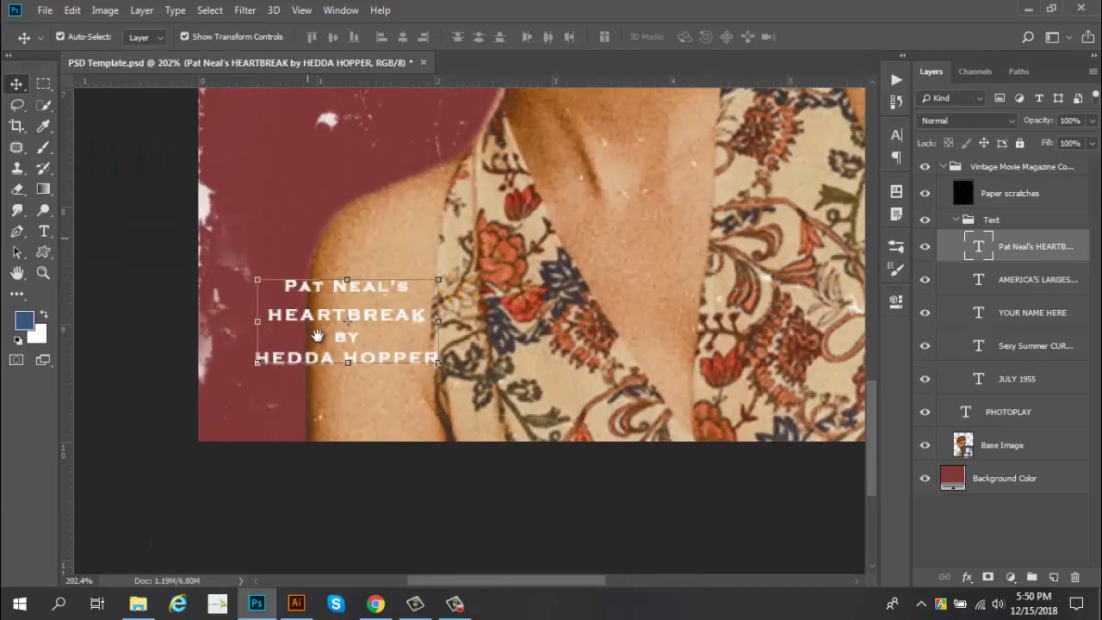
double_click(978, 249)
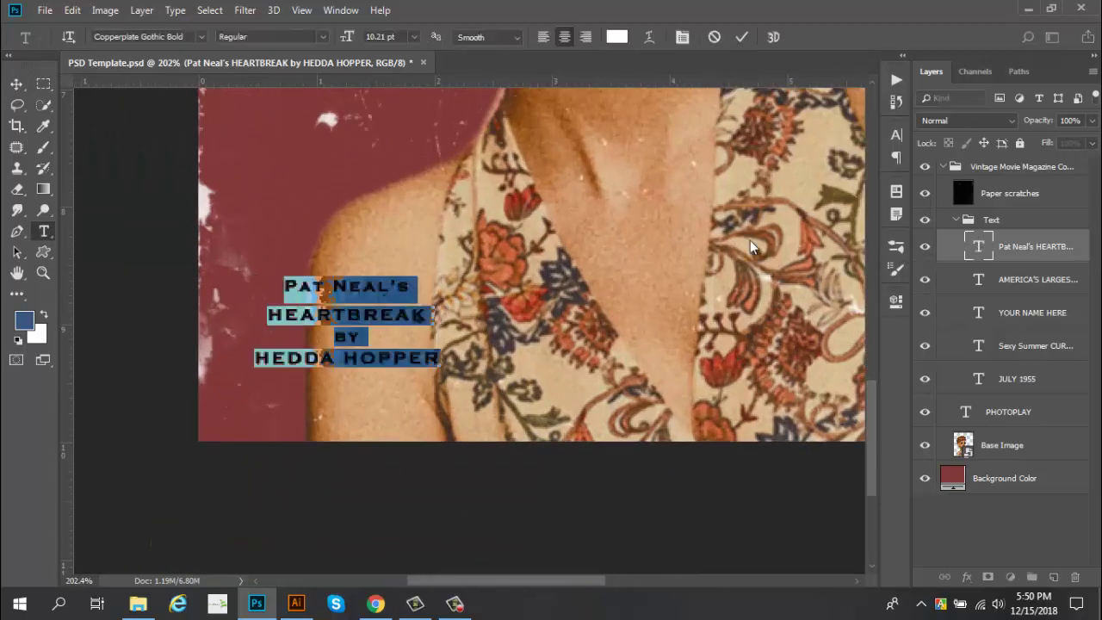
left_click(741, 35)
key("v")
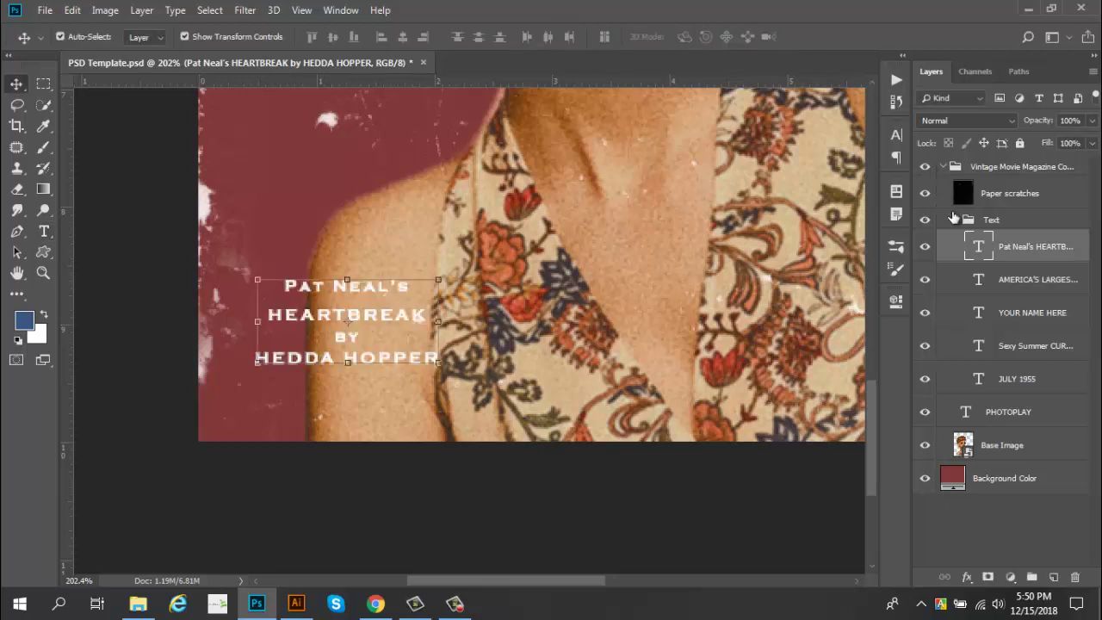
left_click(957, 221)
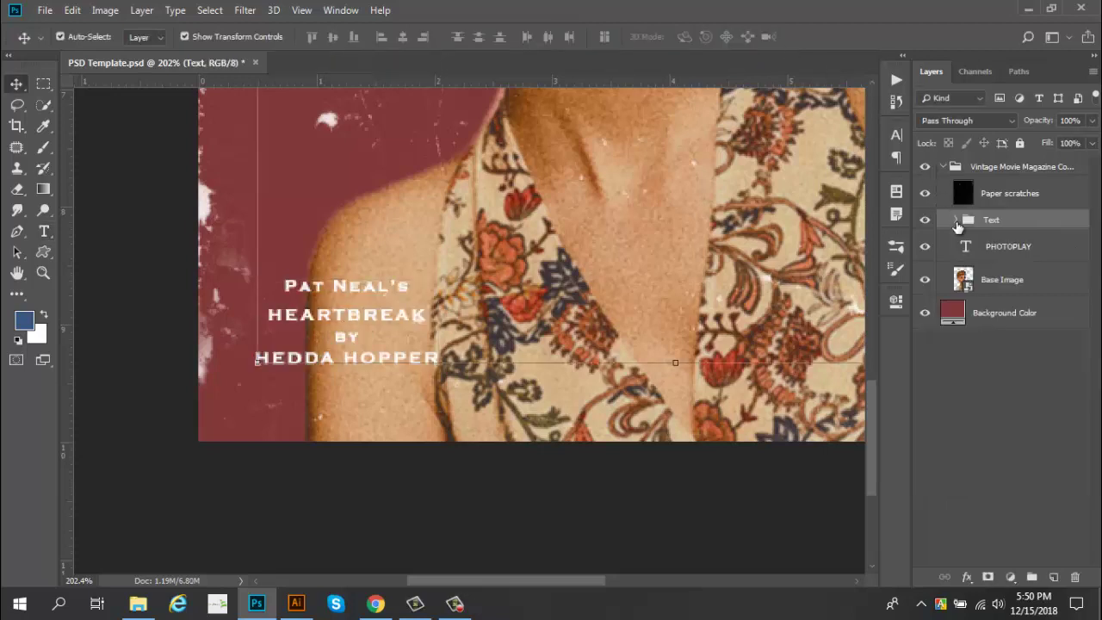
Step: Nudge the Base Image portrait slightly lower behind the cover text
left_click(942, 166)
scroll(434, 278, "down", 2)
scroll(434, 278, "down", 3)
scroll(457, 289, "down", 1)
left_click(487, 299)
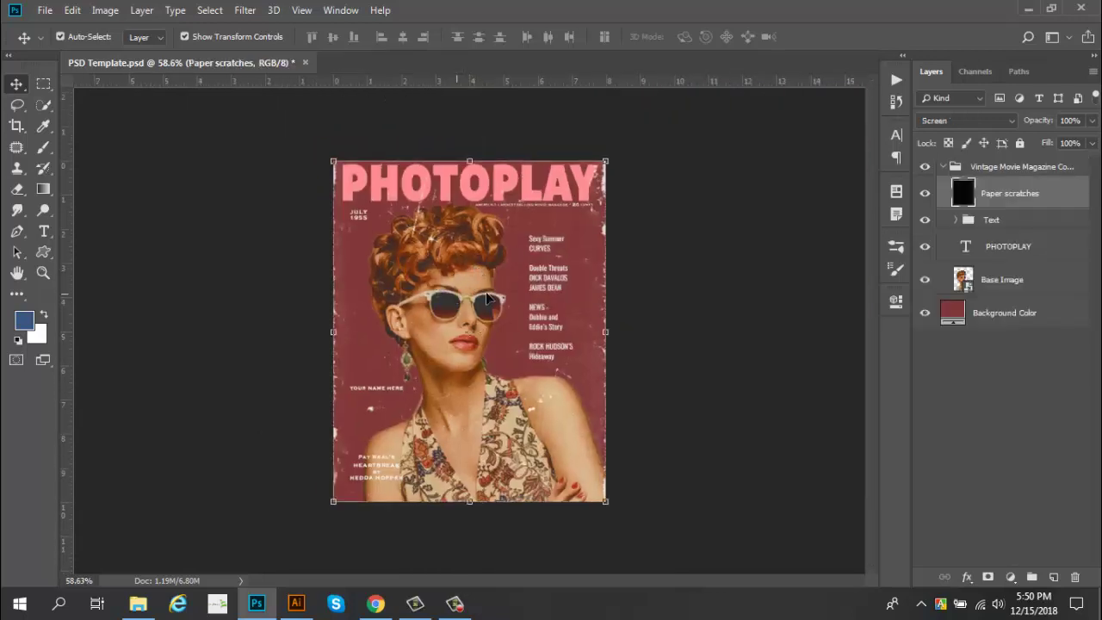
left_click(982, 277)
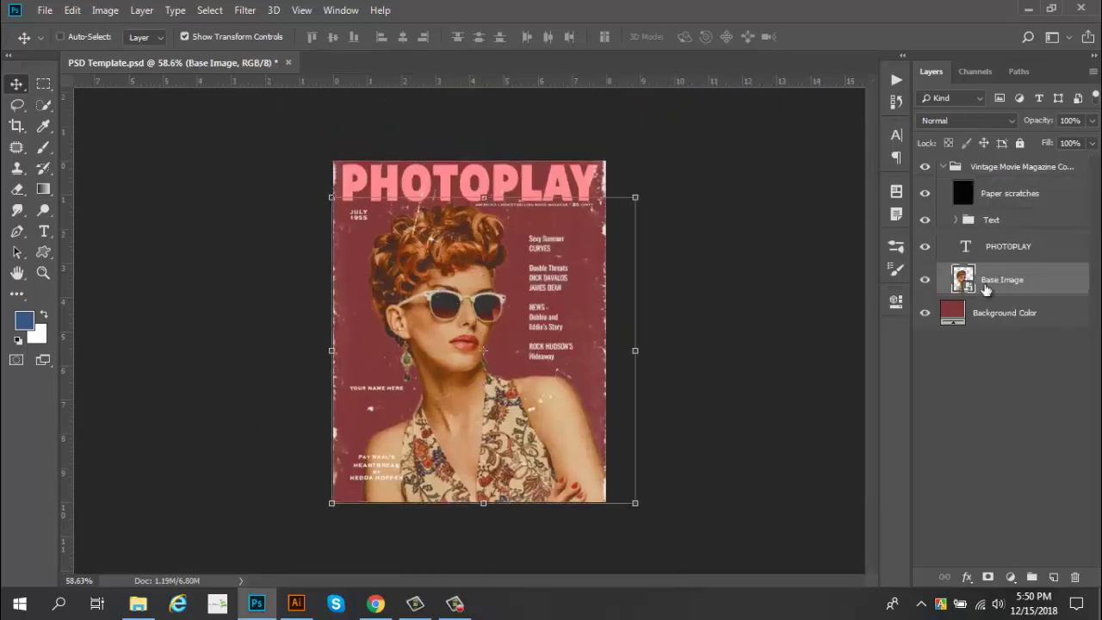
key("ctrl+t")
left_click_drag(465, 308, 459, 318)
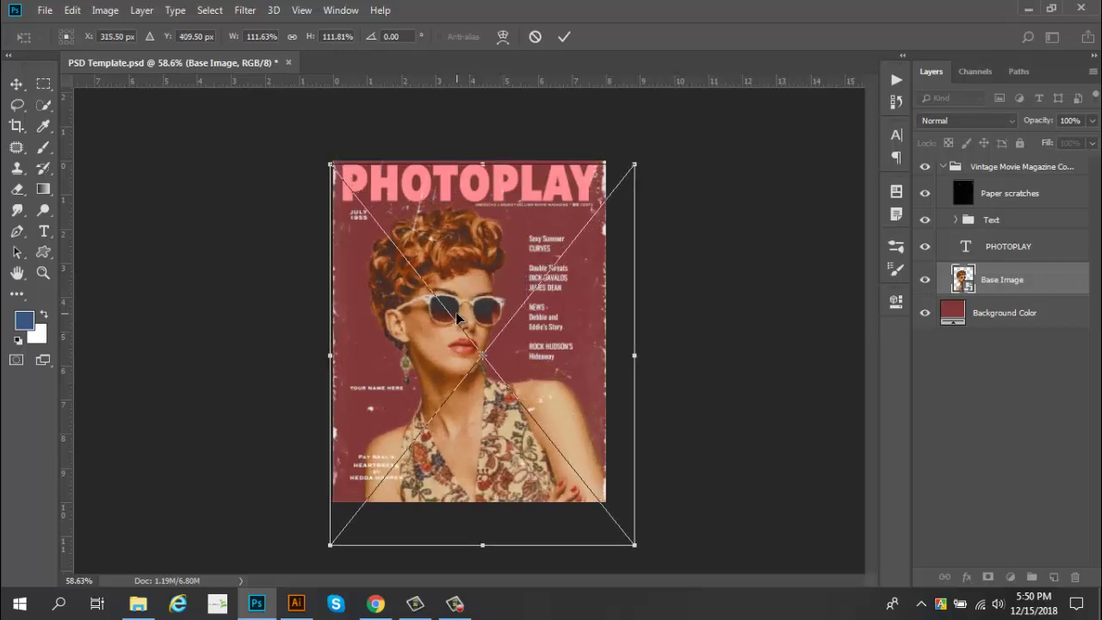
key("Return")
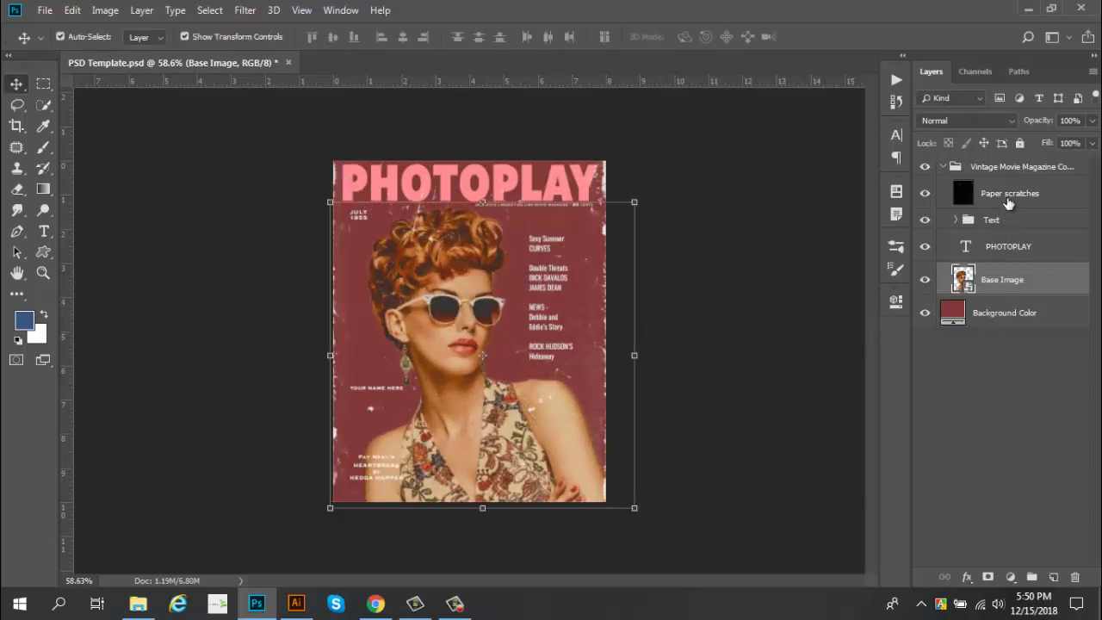
Step: Collapse the Vintage Movie Magazine group and fit the whole cover in view
left_click(953, 167)
left_click(944, 167)
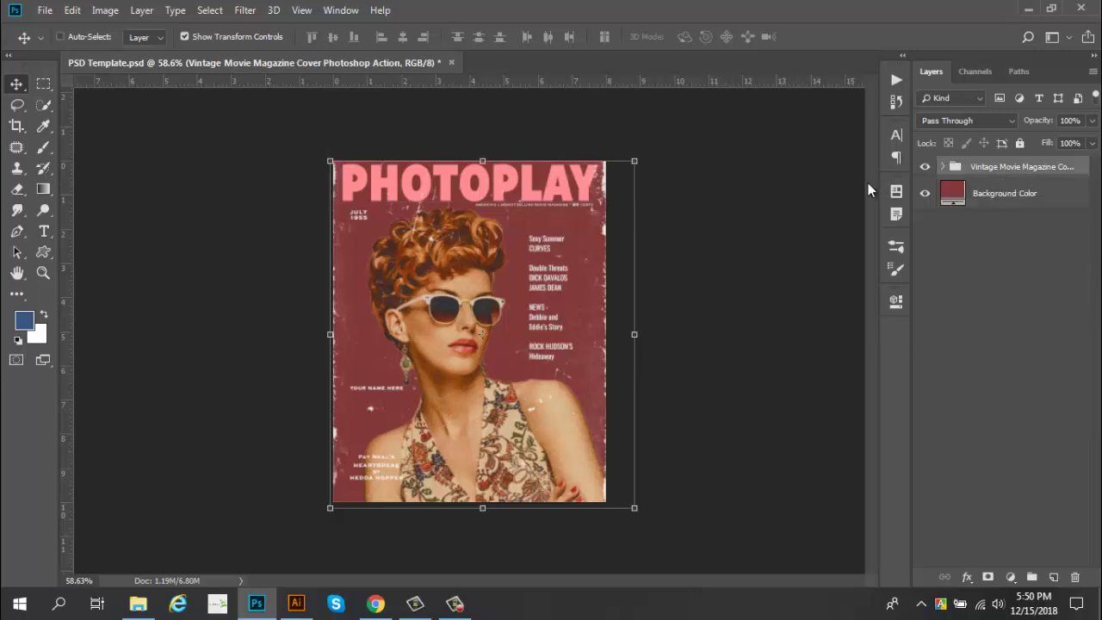
key("ctrl+0")
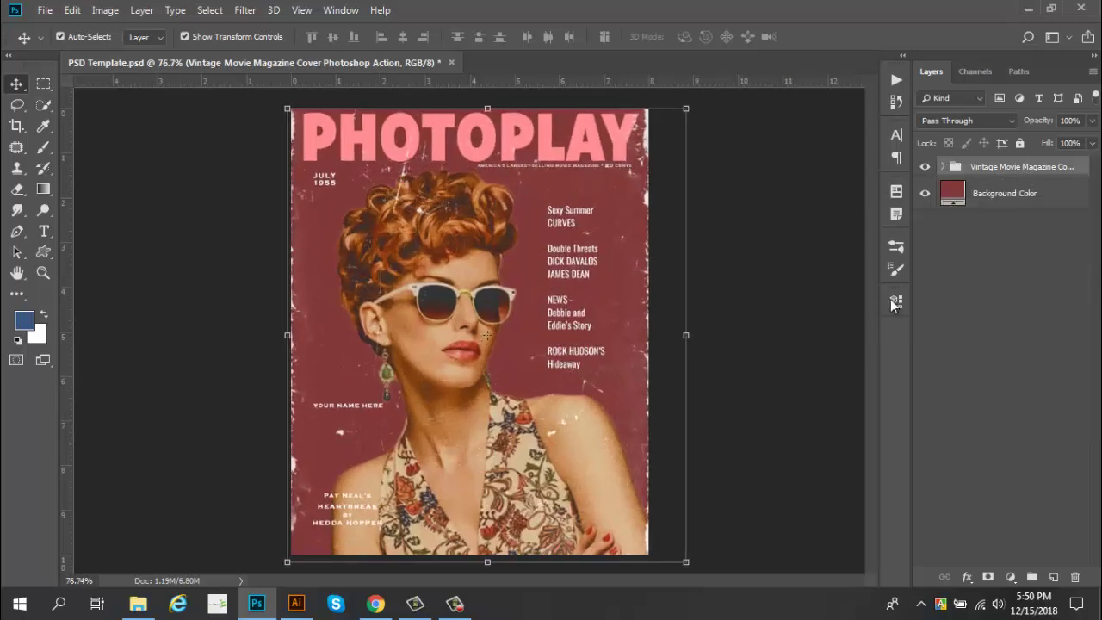